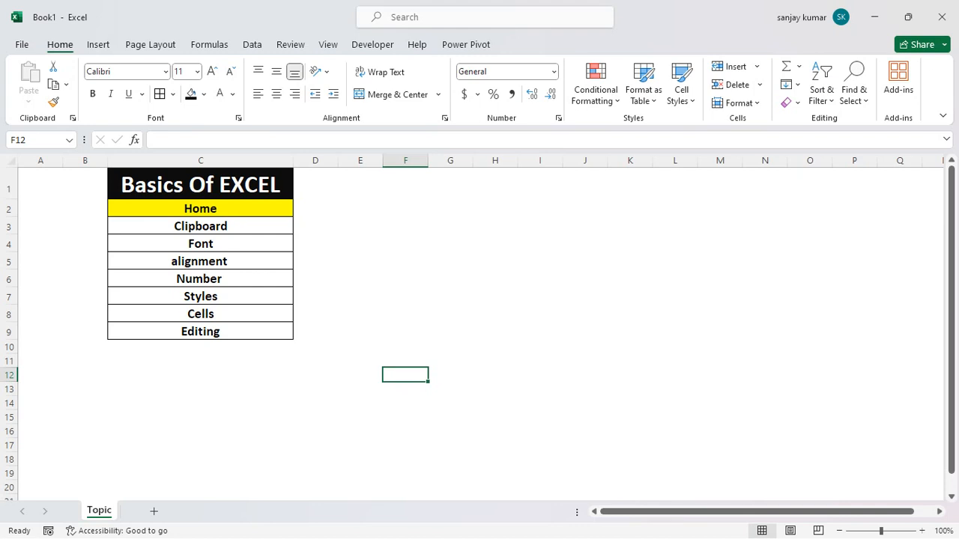
Add a new worksheet and enter EXCEL in cell D3
click(153, 511)
click(231, 310)
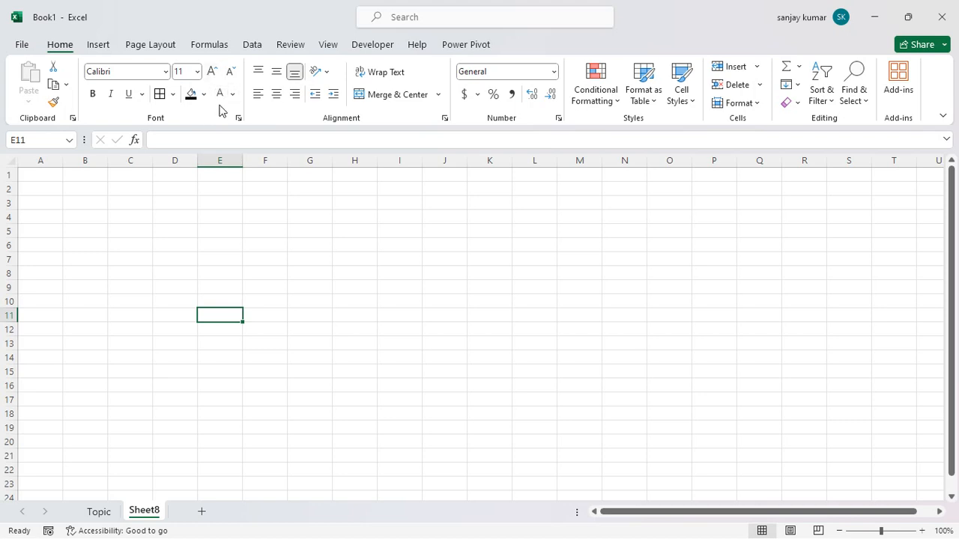
click(174, 203)
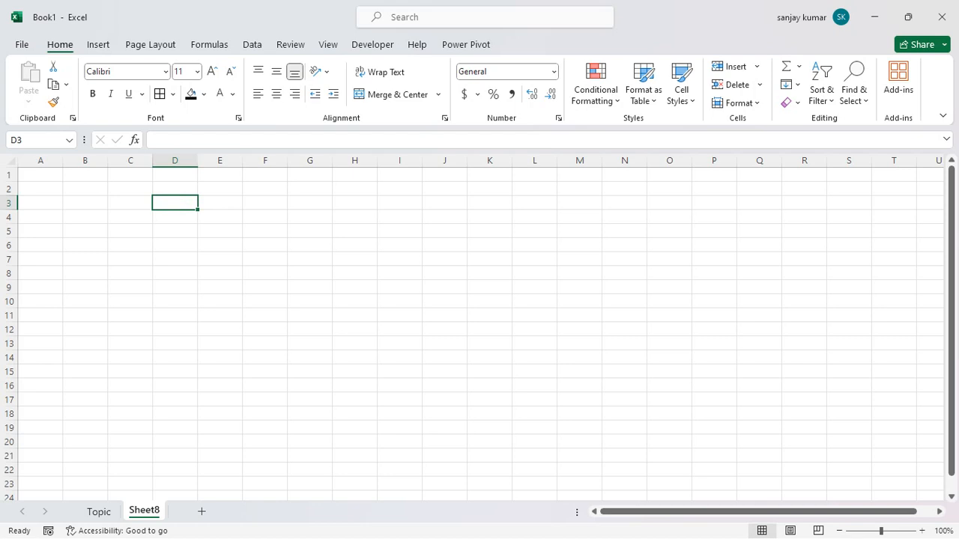
text(EXCEL)
key(Return)
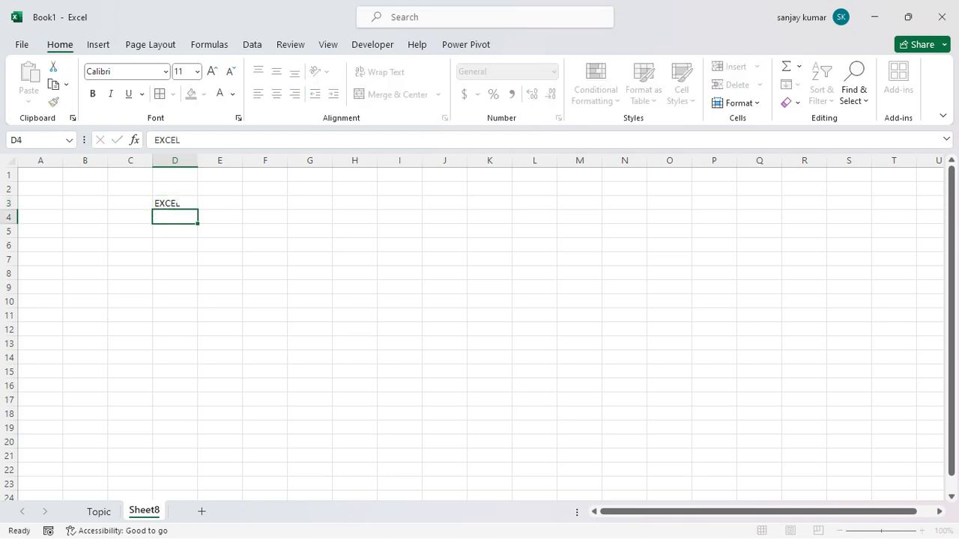
Increase the font size of the EXCEL text in D3 to 16 and make it bold
click(179, 203)
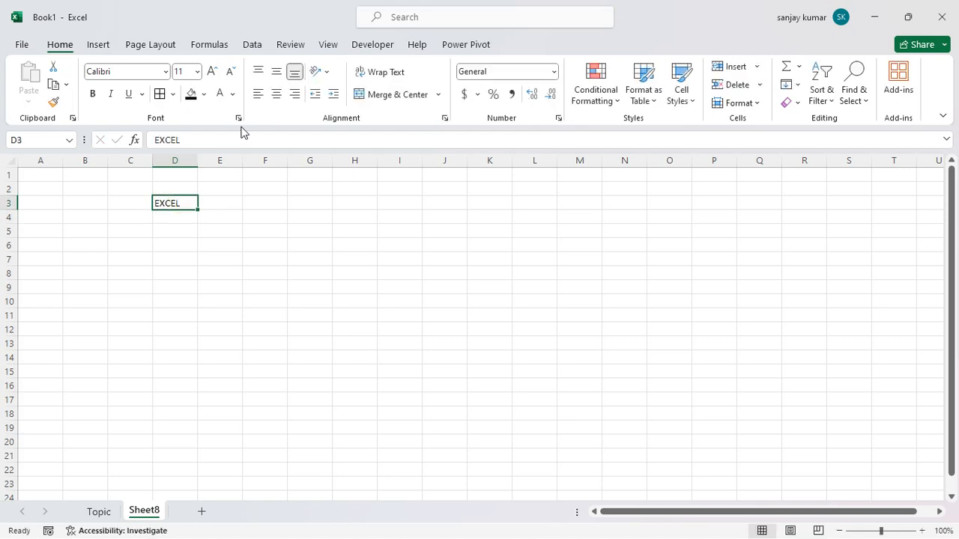
click(212, 72)
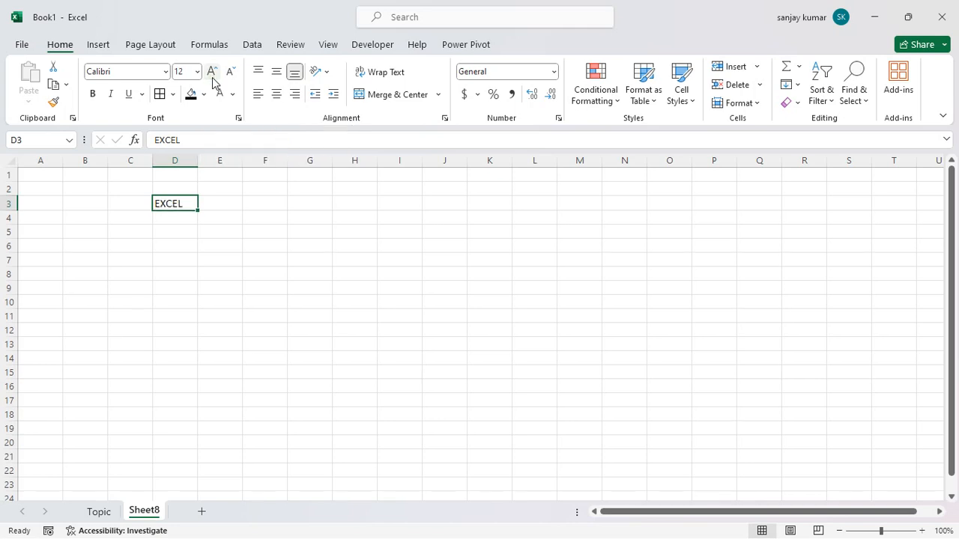
click(213, 78)
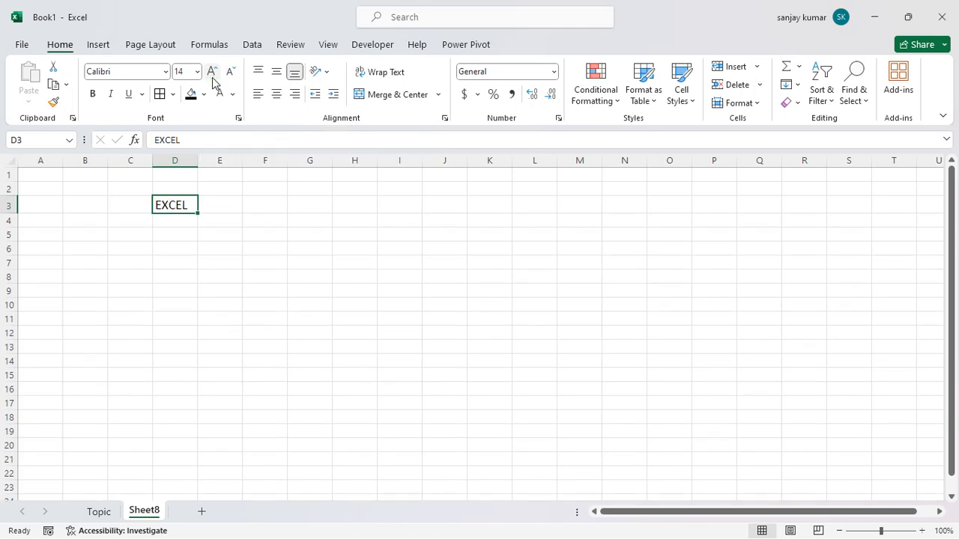
click(213, 79)
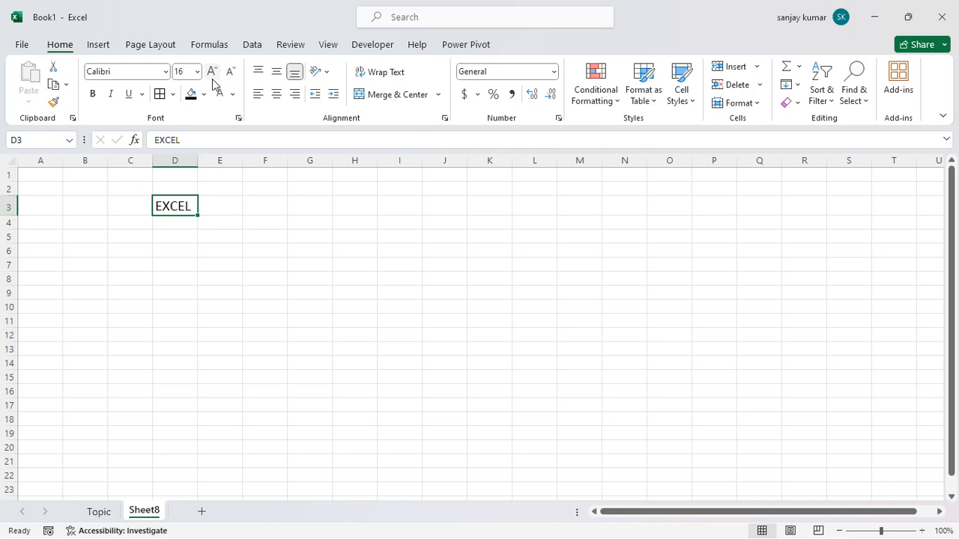
click(92, 96)
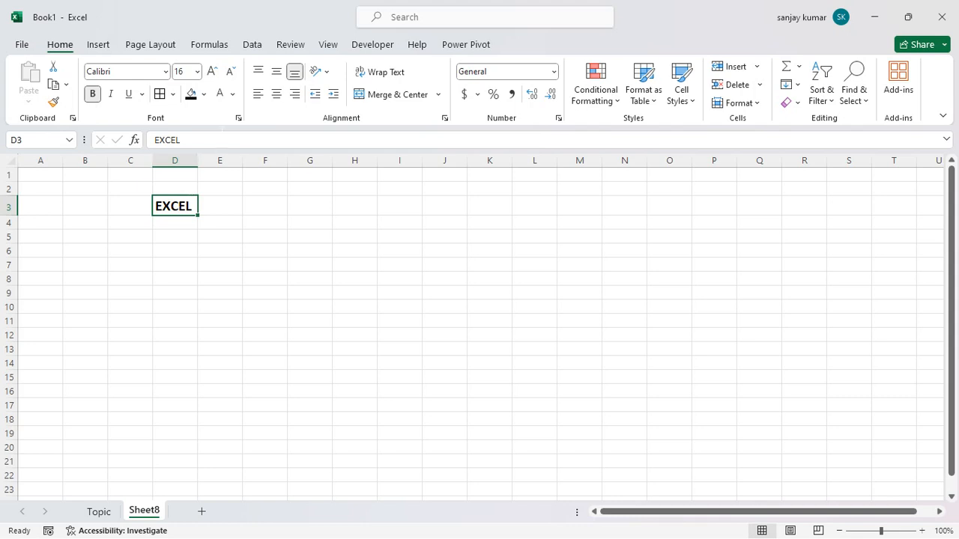
Give the EXCEL text in D3 a bright pink font color from the extended standard color palette
click(232, 96)
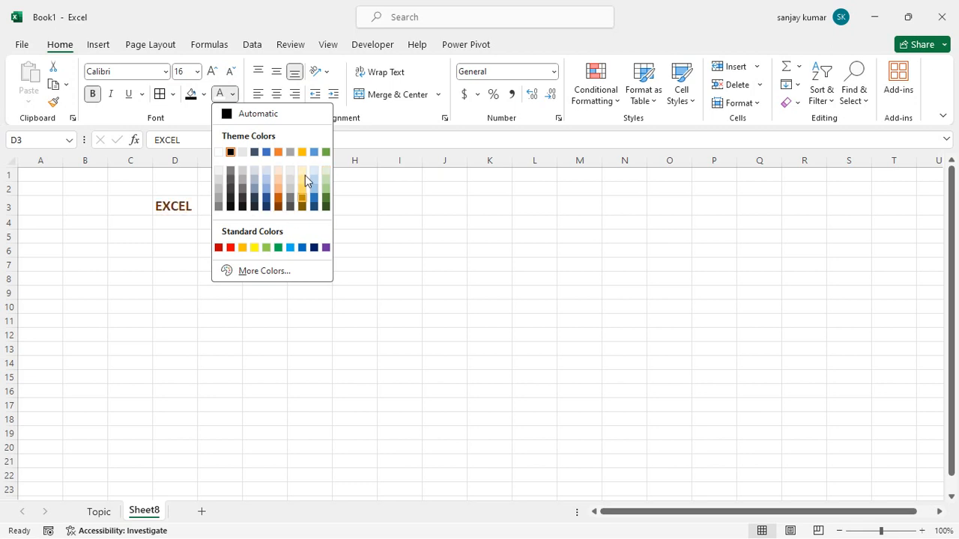
click(262, 272)
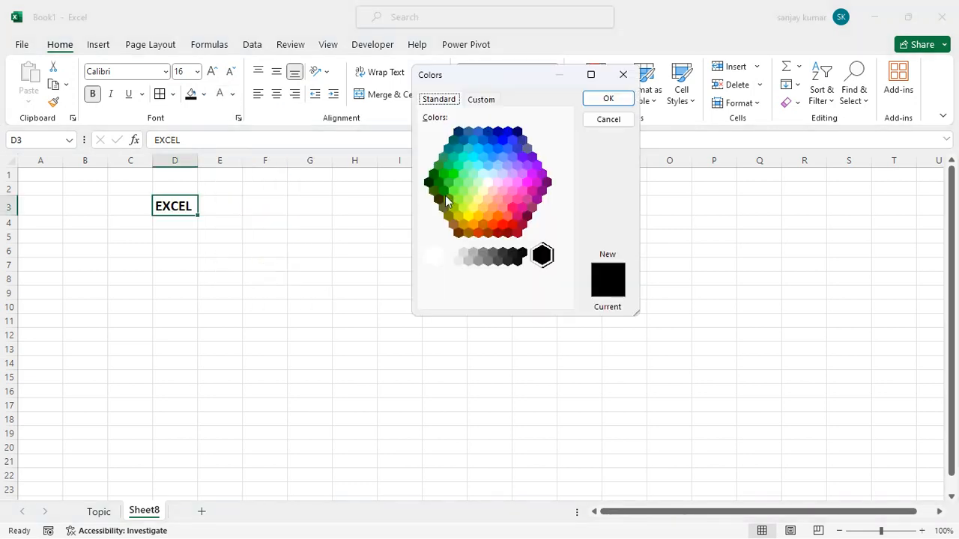
click(482, 191)
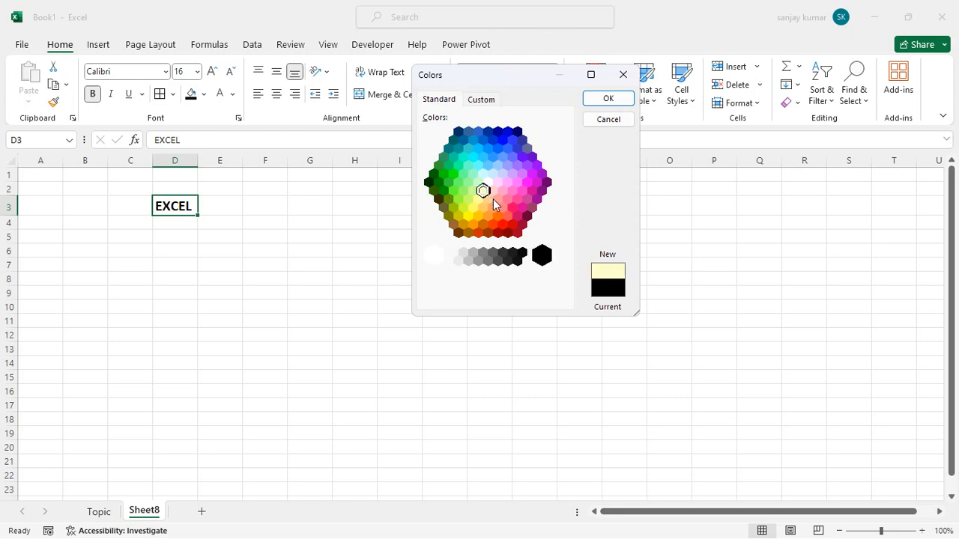
click(494, 198)
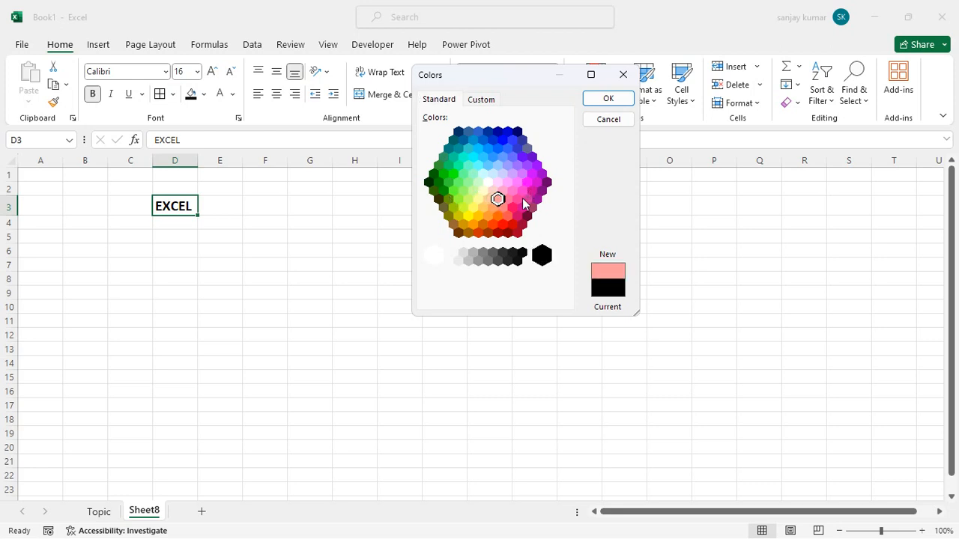
click(517, 199)
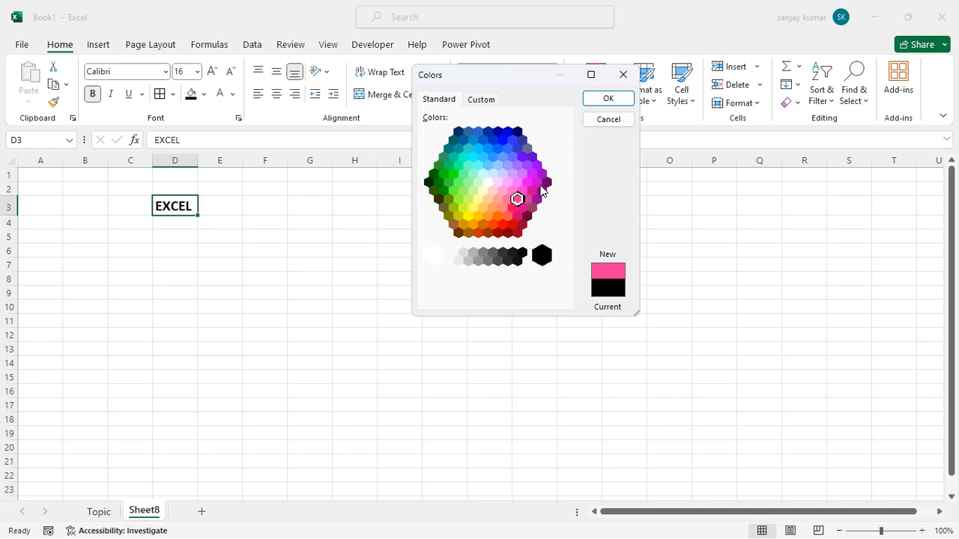
click(609, 102)
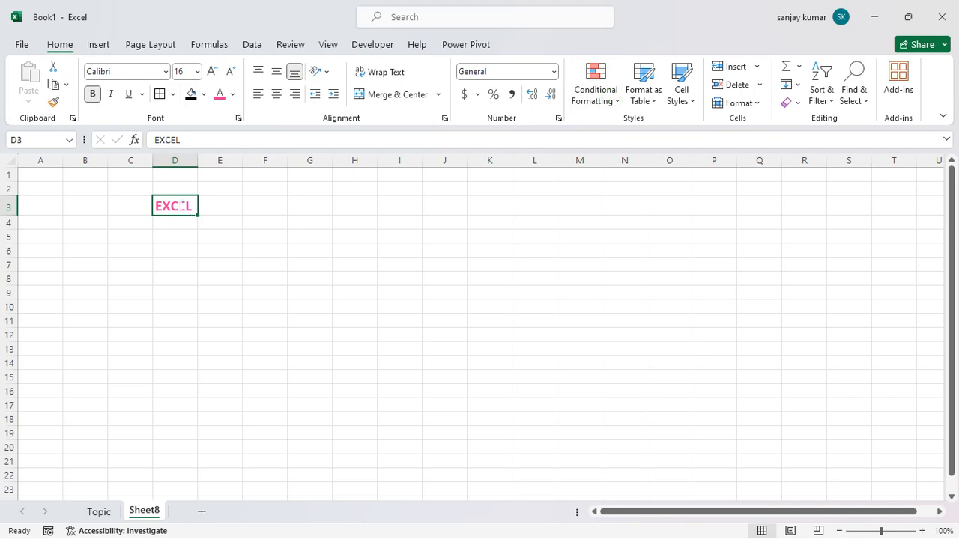
Enlarge the EXCEL text in D3, ending at font size 18, and widen column D to fit it
click(216, 72)
click(215, 71)
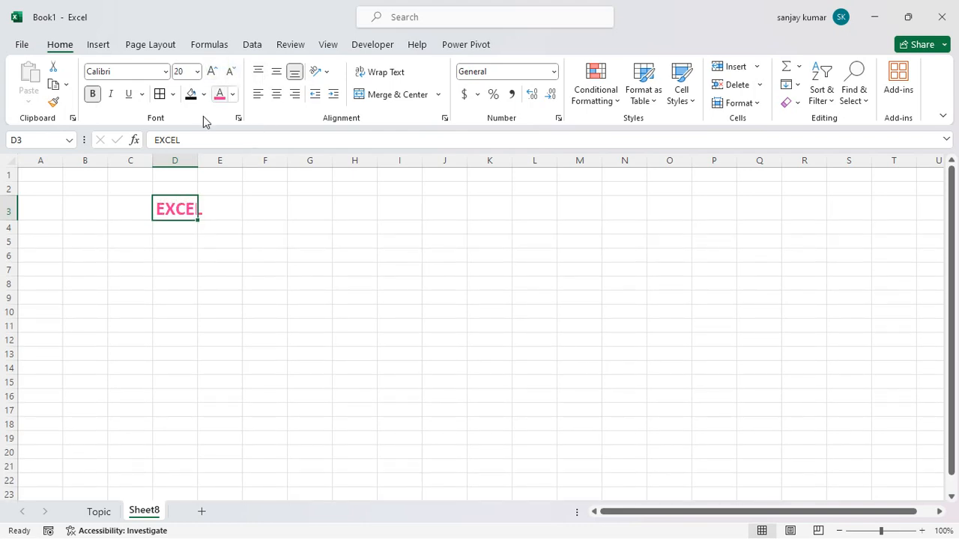
drag(198, 160, 216, 161)
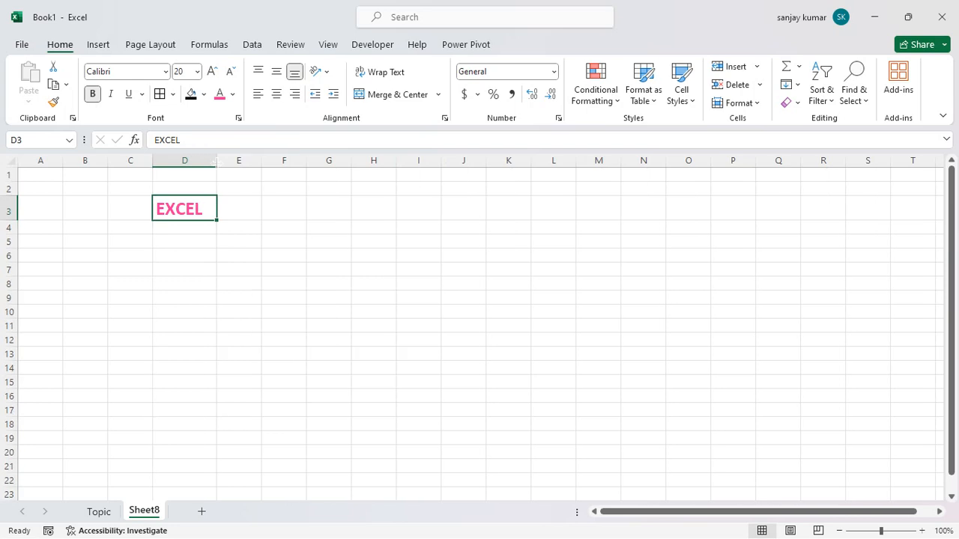
click(233, 72)
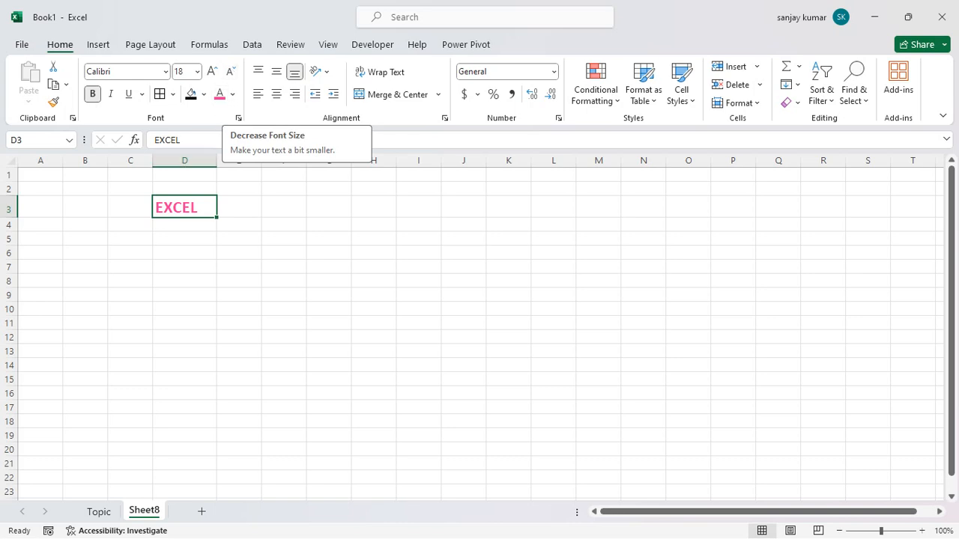
click(200, 204)
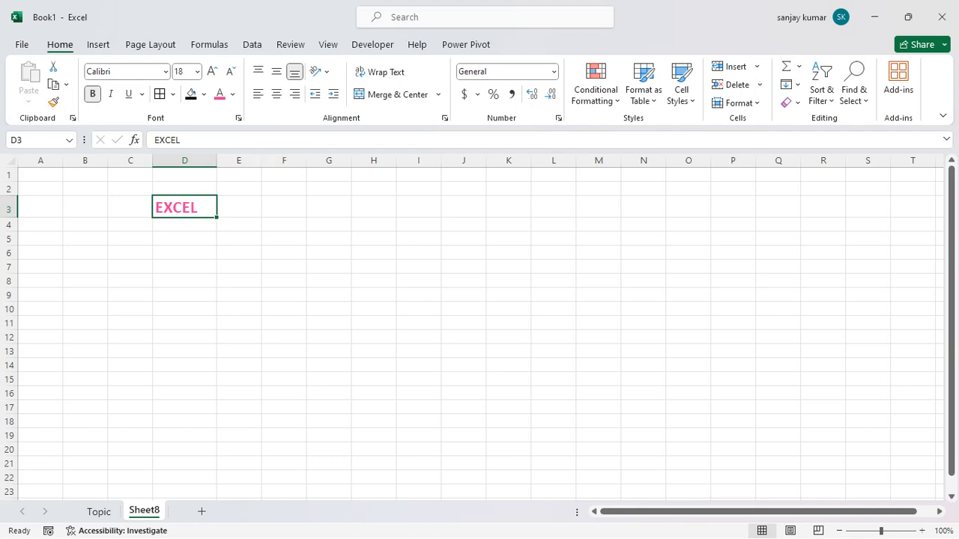
On the Topic sheet, color the Clipboard text in C3 green and copy its formatting to the Font cell C4 with Format Painter
click(98, 512)
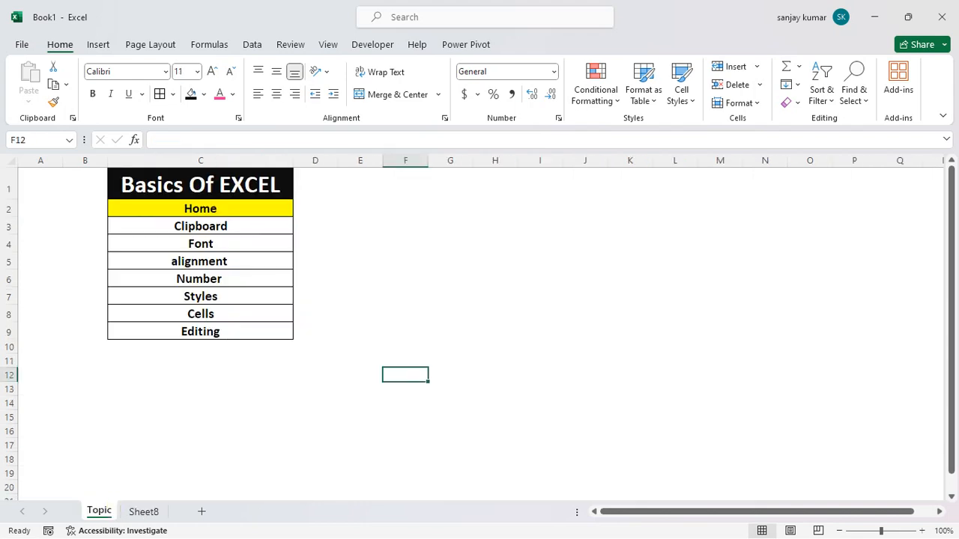
click(228, 261)
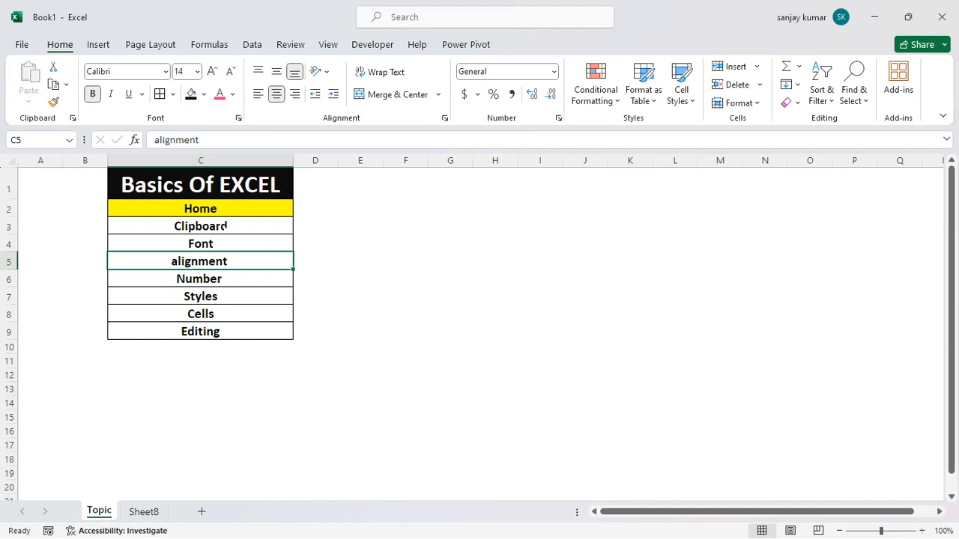
double_click(226, 226)
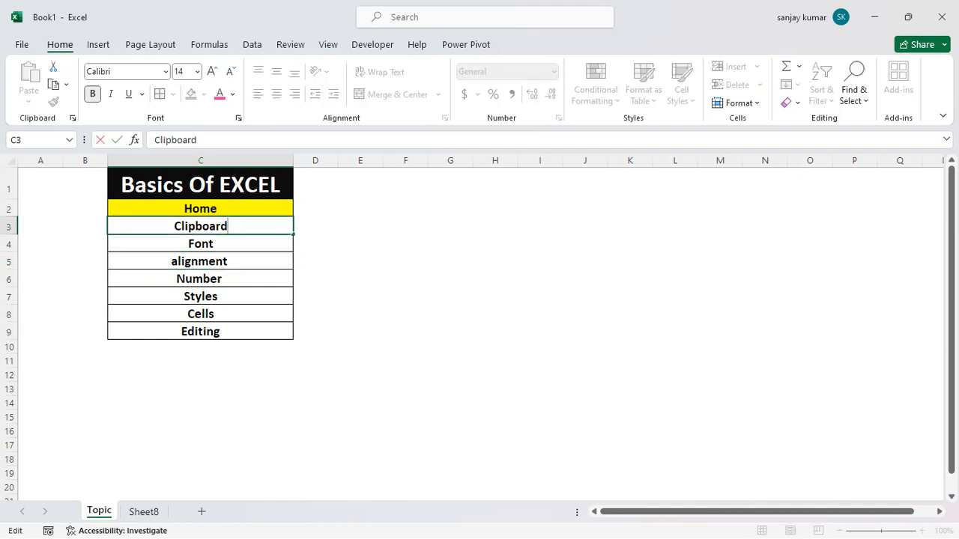
click(334, 283)
drag(334, 282, 248, 229)
click(248, 228)
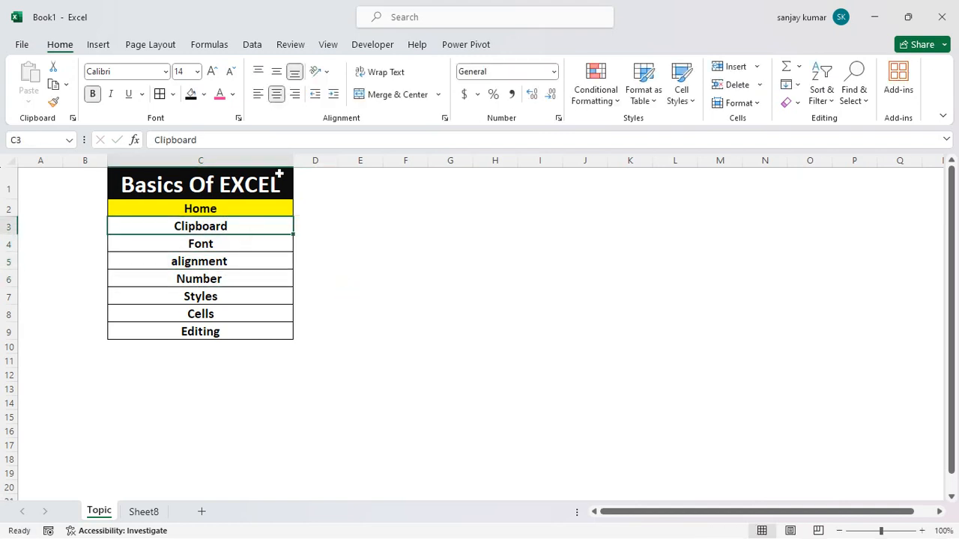
click(232, 94)
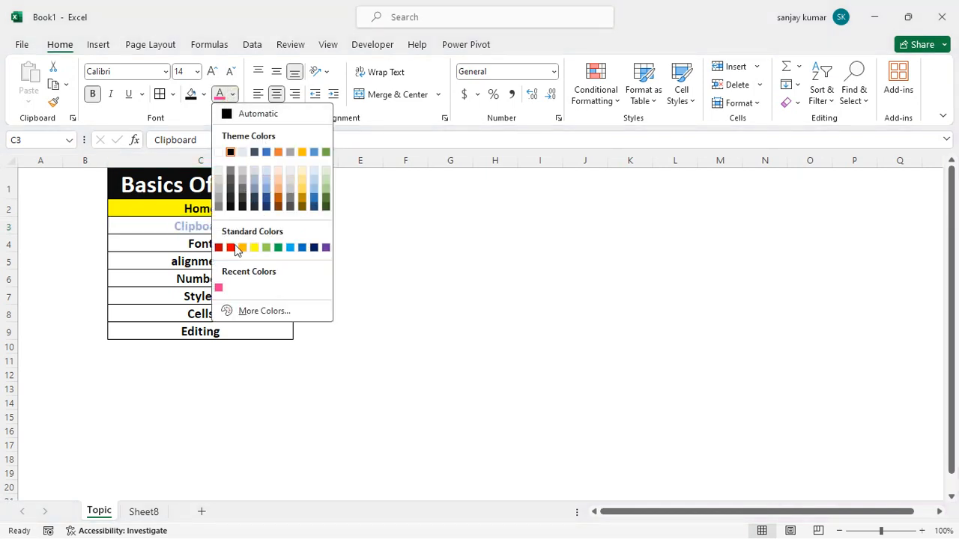
click(278, 247)
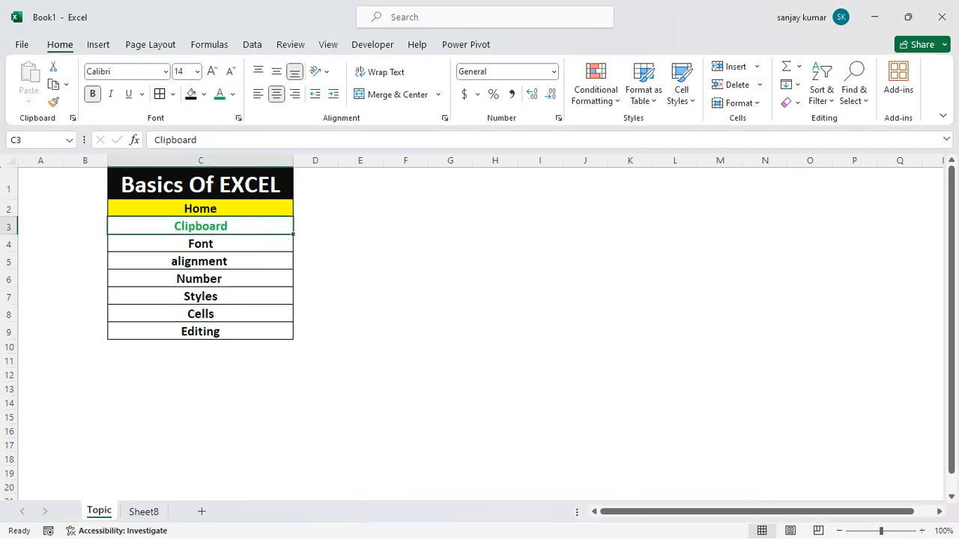
click(53, 102)
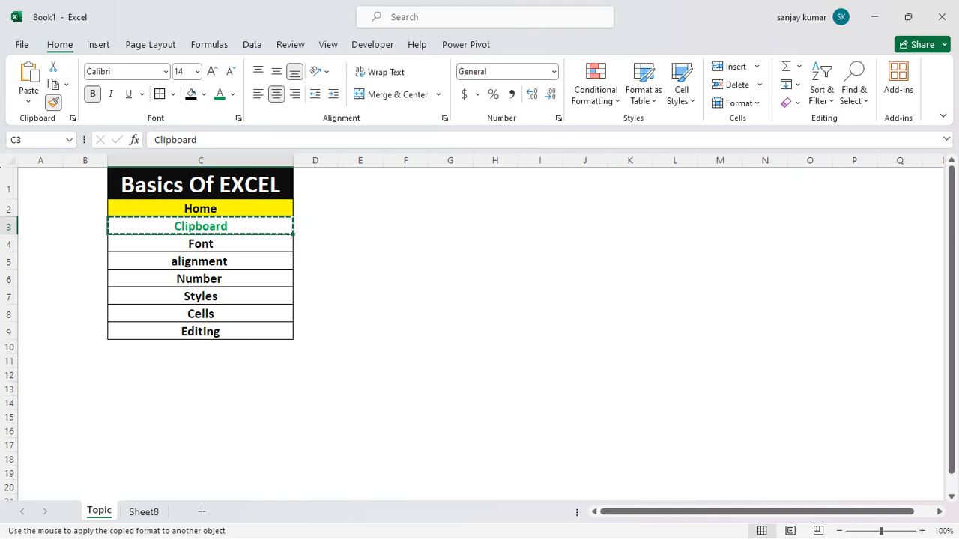
click(219, 242)
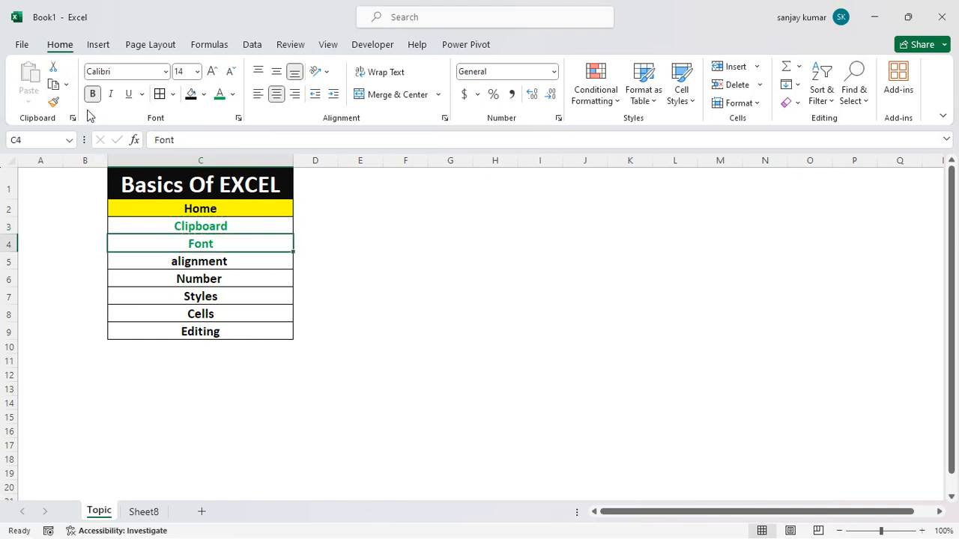
On Sheet8, make row 3 several times taller and apply top, middle and bottom vertical alignment in turn to the EXCEL text in D3
click(150, 512)
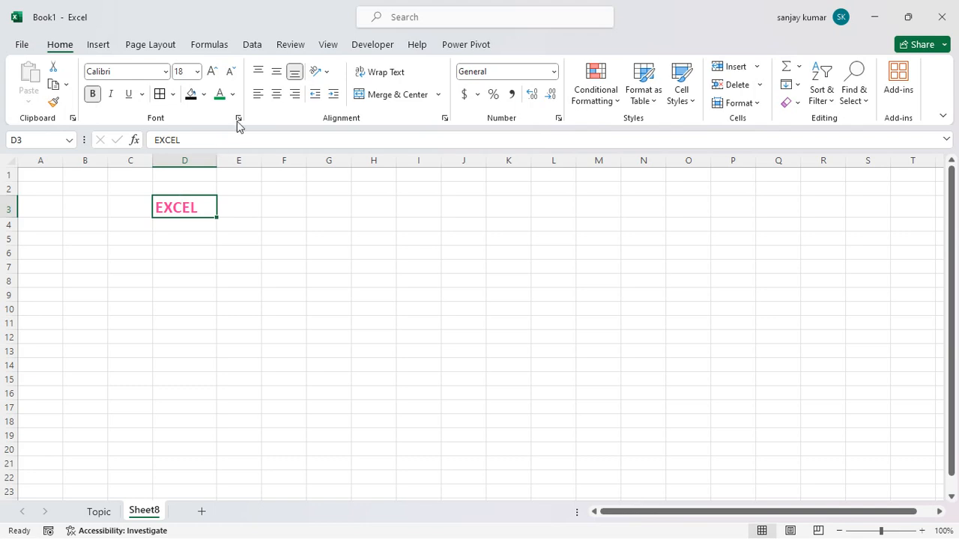
click(255, 75)
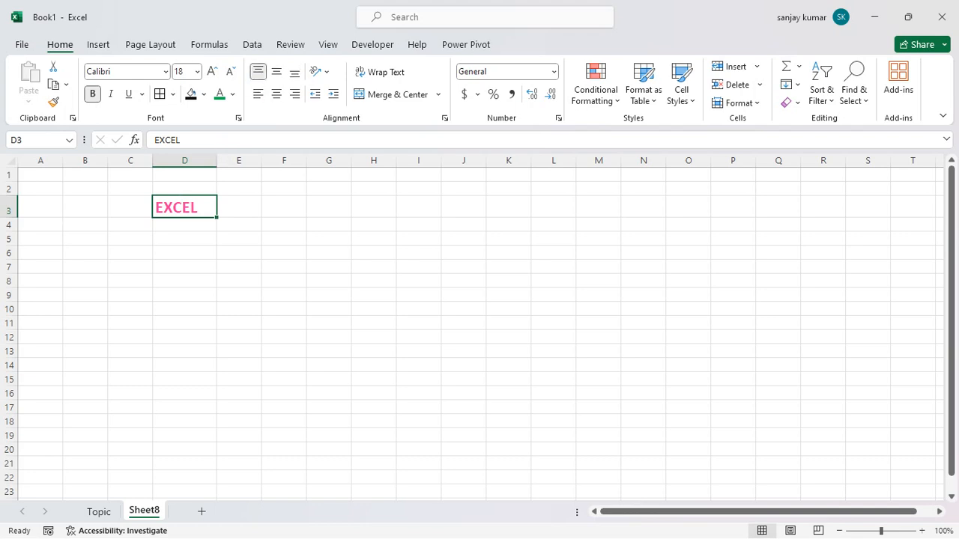
drag(14, 218, 14, 301)
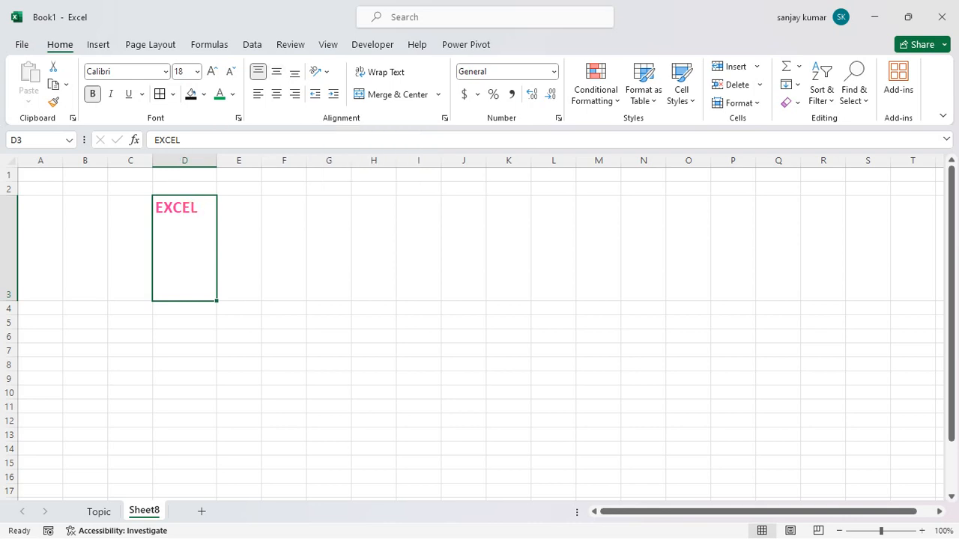
click(275, 75)
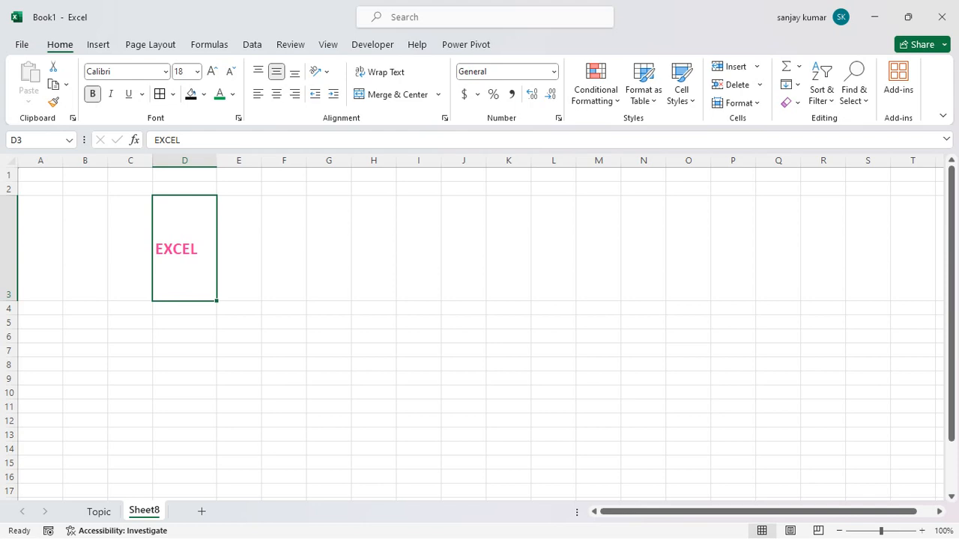
click(296, 73)
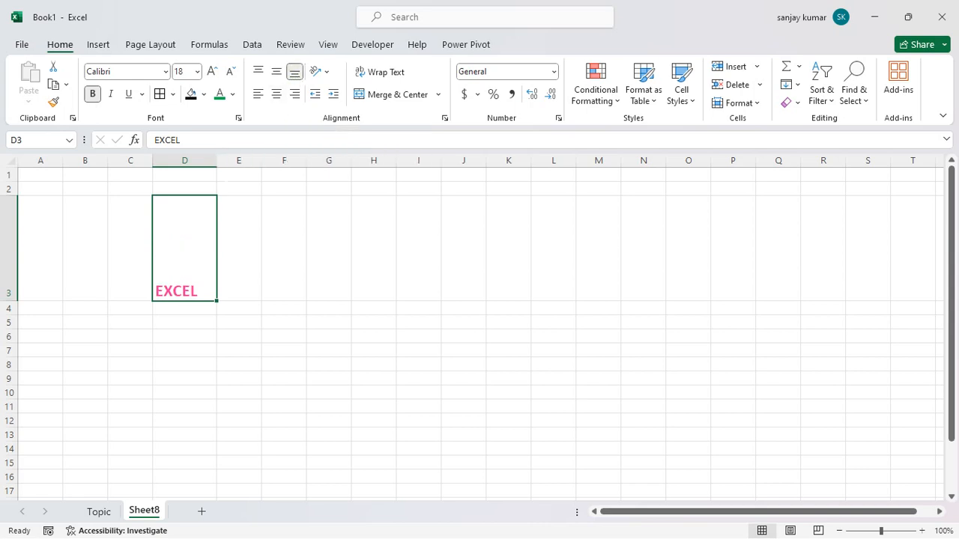
Left-align D3, widen column D to over three times its width, and center the EXCEL text both horizontally and vertically
click(258, 95)
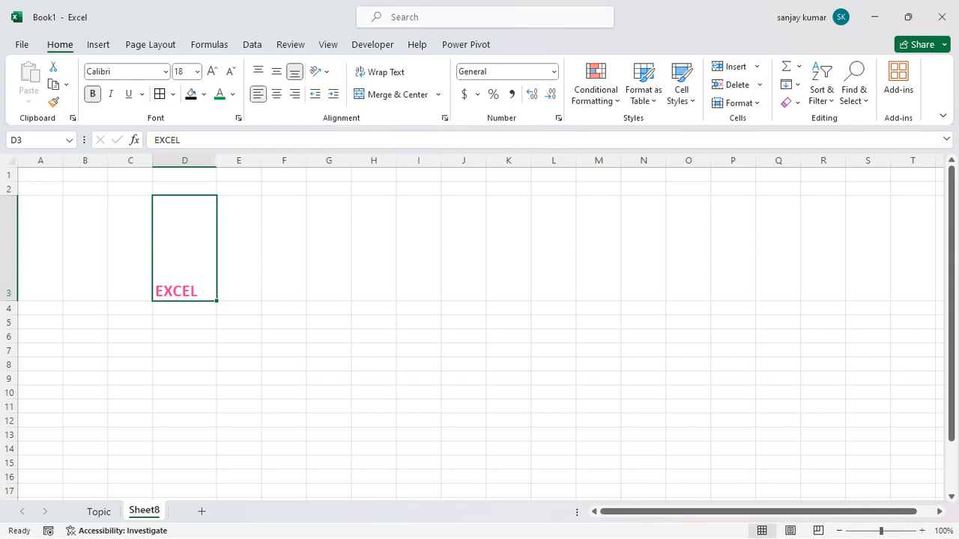
drag(217, 161, 376, 160)
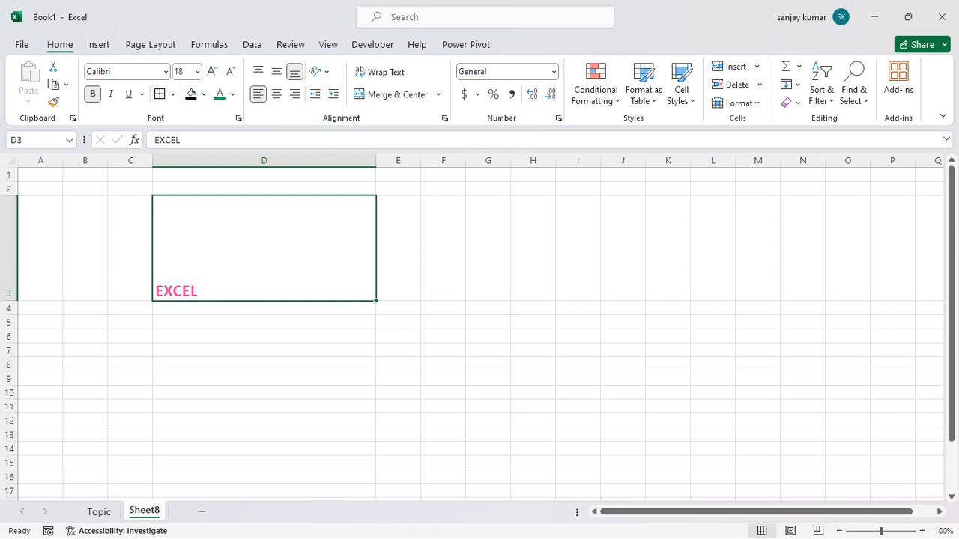
click(276, 100)
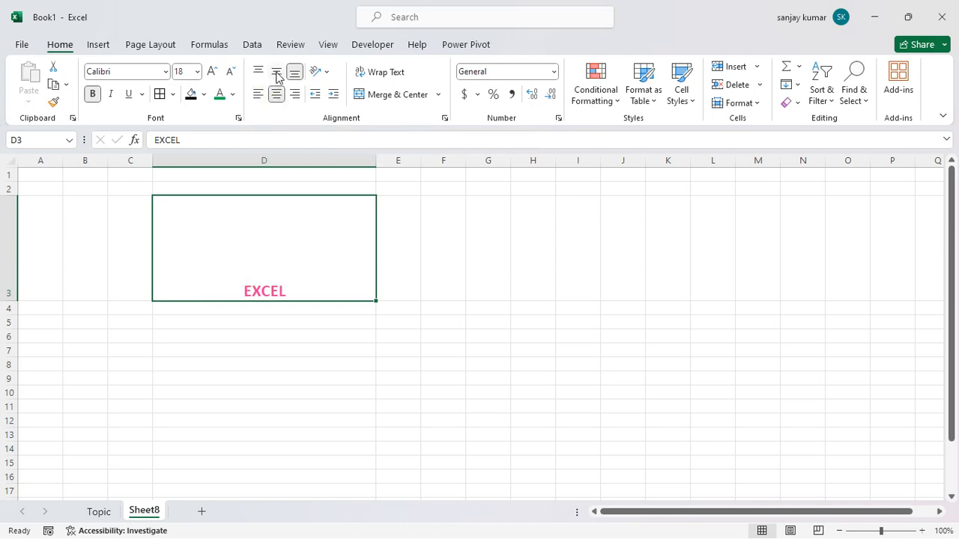
click(276, 73)
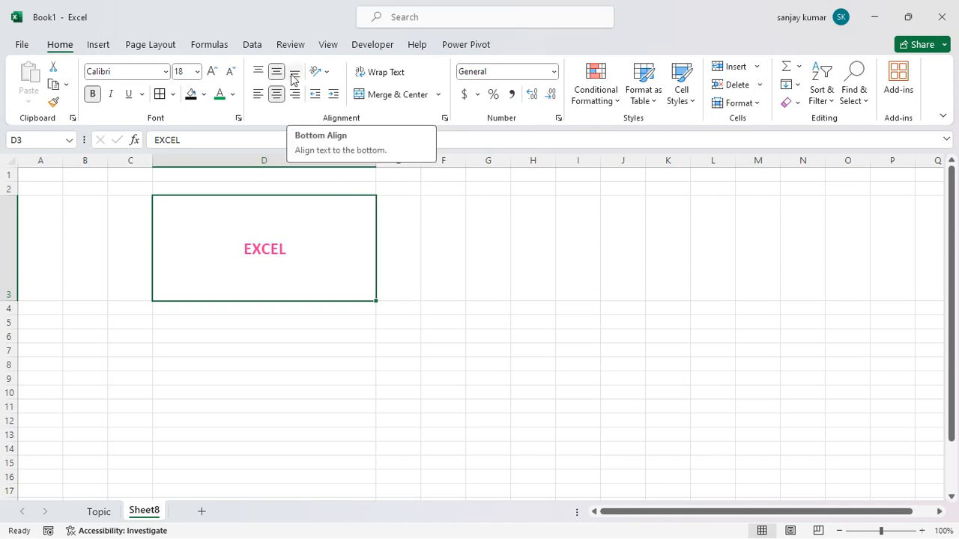
Align the EXCEL text in D3 to the bottom and right, and return it to center and middle alignment
click(293, 75)
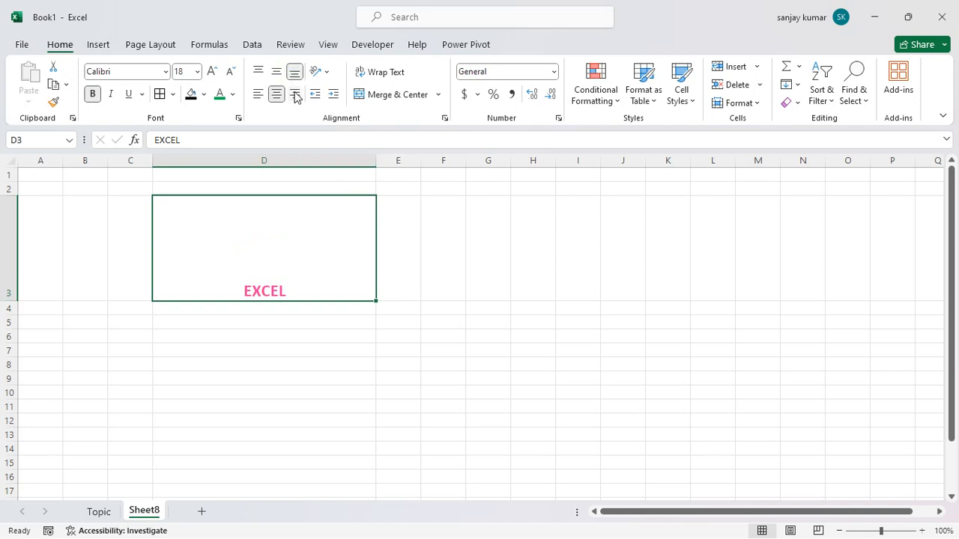
click(296, 96)
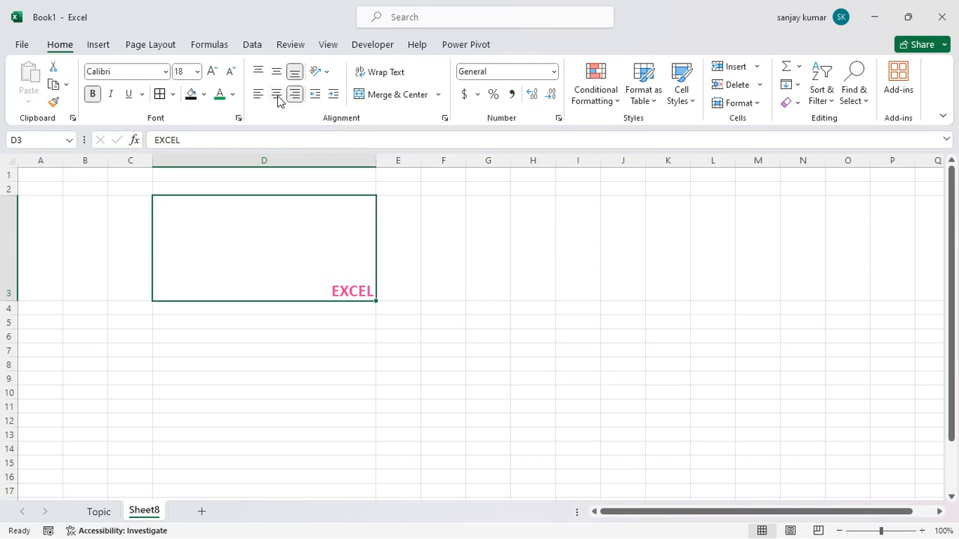
click(277, 96)
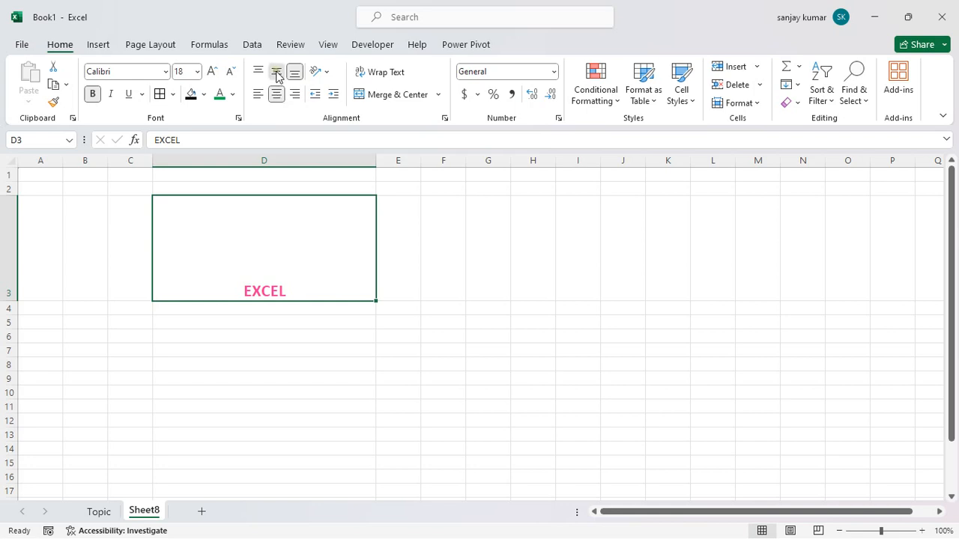
click(276, 73)
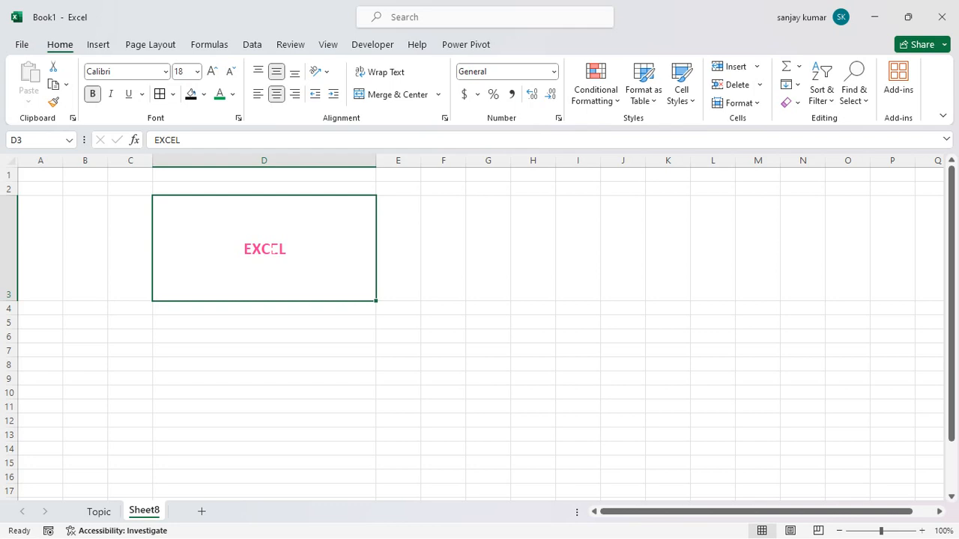
click(316, 101)
click(316, 100)
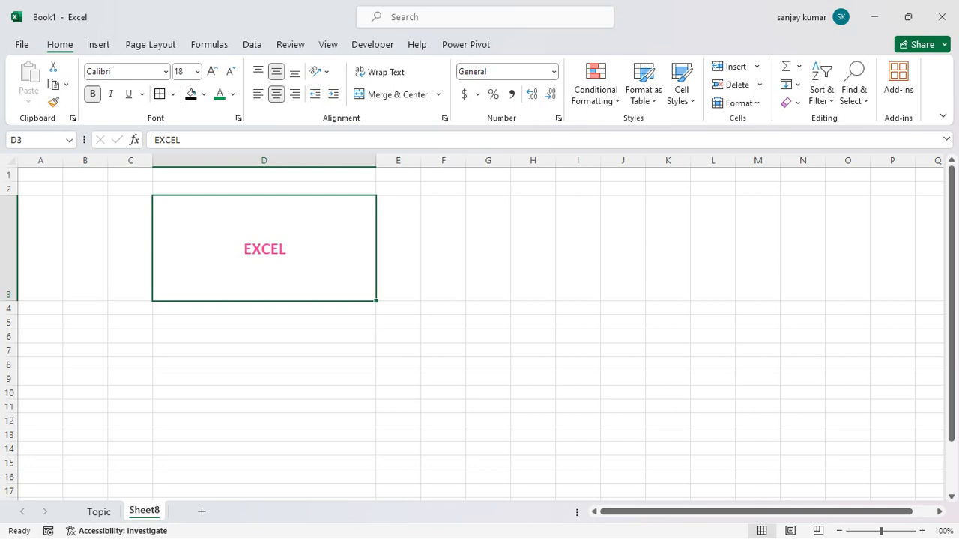
Copy the word EXCEL within D3 and paste it repeatedly so the cell reads EXCEL EXCEL EXCELEXCELEXCEL
key(F2)
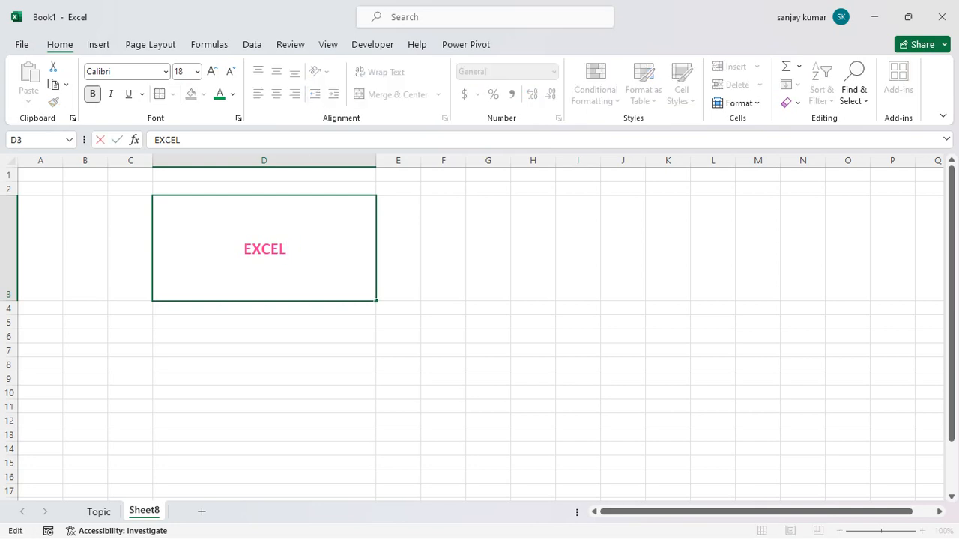
key(shift+Left)
key(shift+Left)
key(shift+Left)
key(shift+Left)
key(shift+Left)
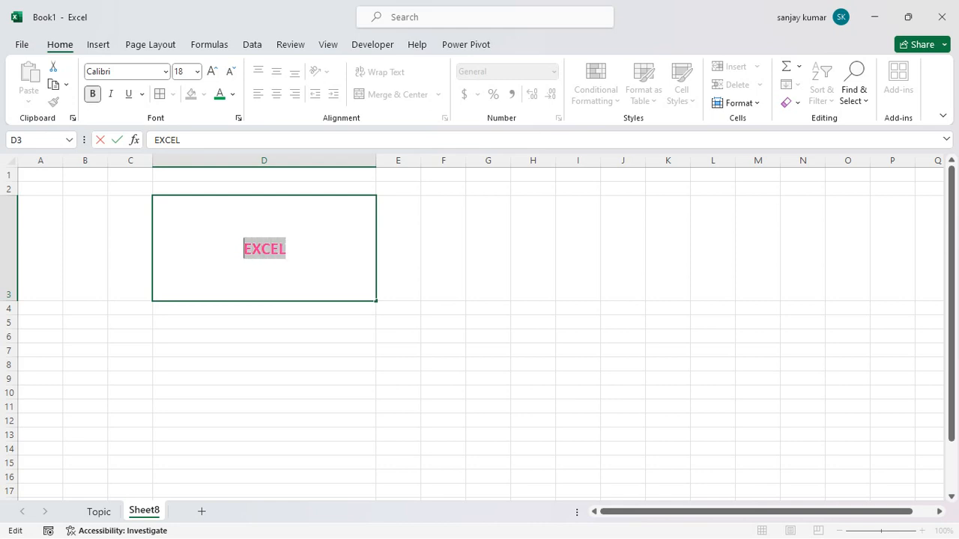
key(ctrl+c)
key(Right)
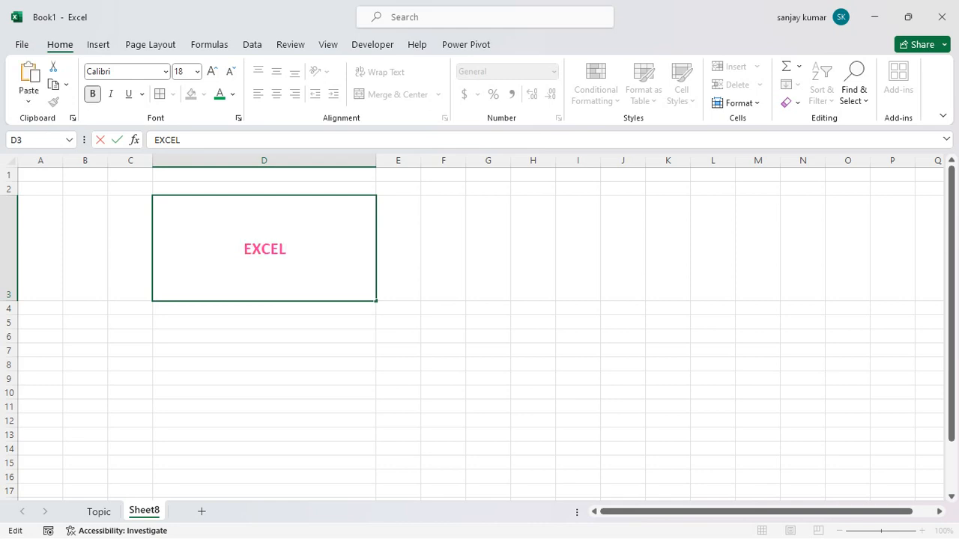
key(ctrl+v)
key(ctrl+v)
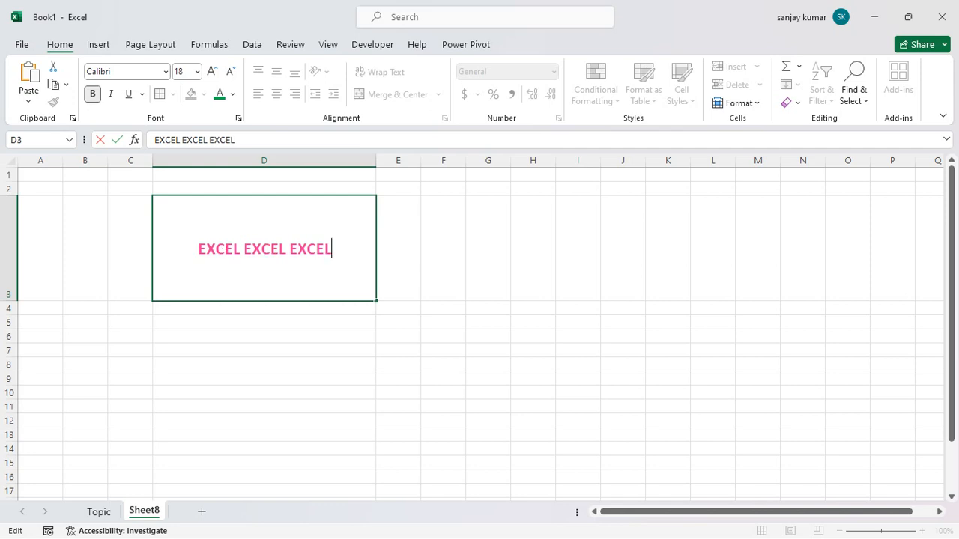
key(ctrl+v)
key(ctrl+v)
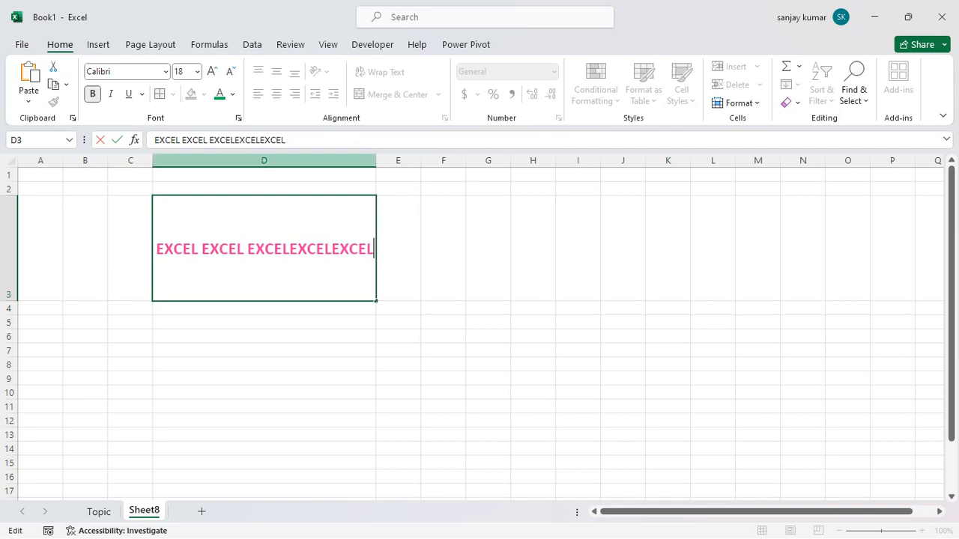
click(237, 334)
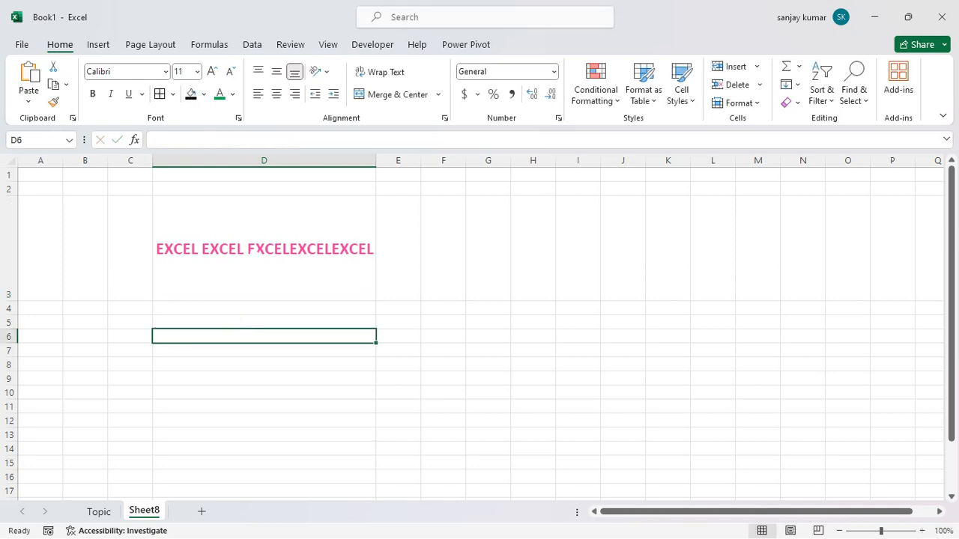
Set the D3 text to font size 12 and apply bottom and middle vertical alignment in turn
click(257, 249)
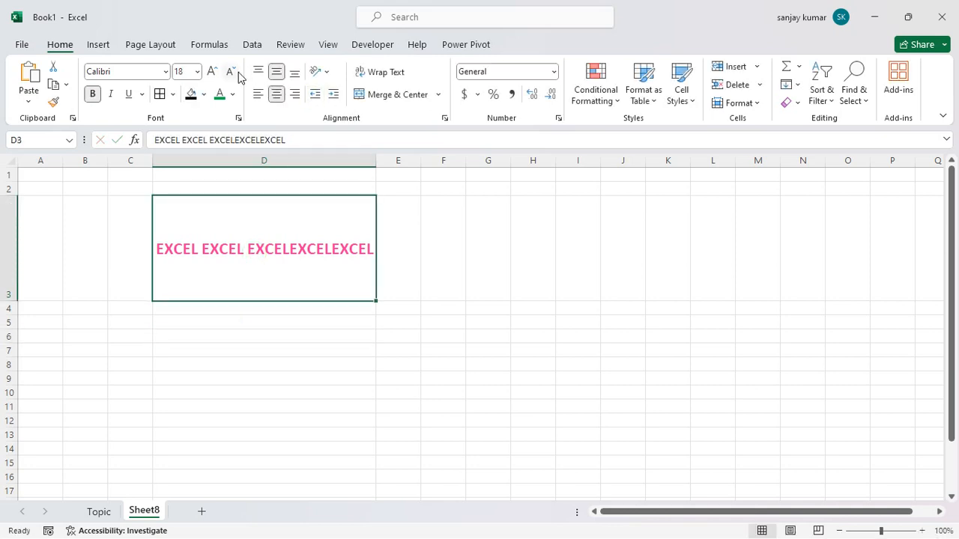
click(197, 71)
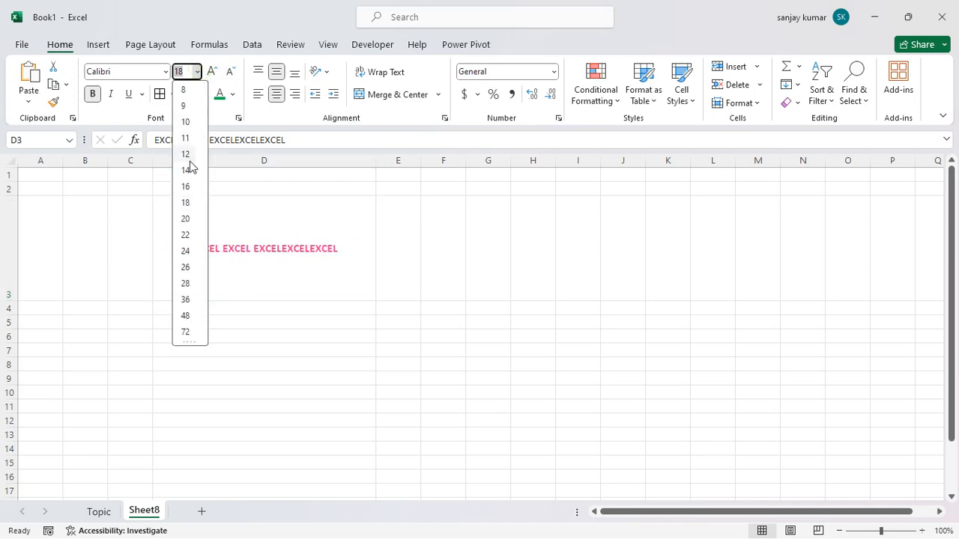
click(190, 156)
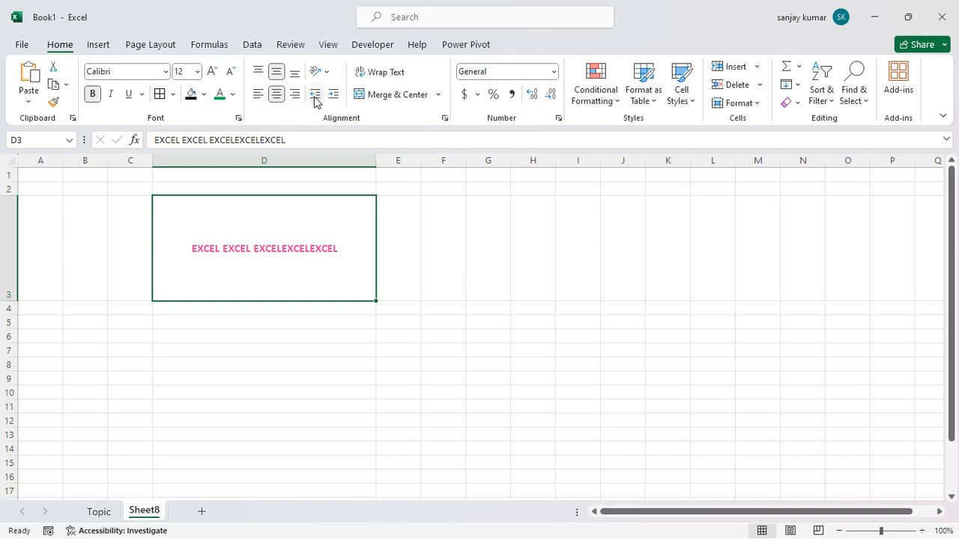
click(294, 71)
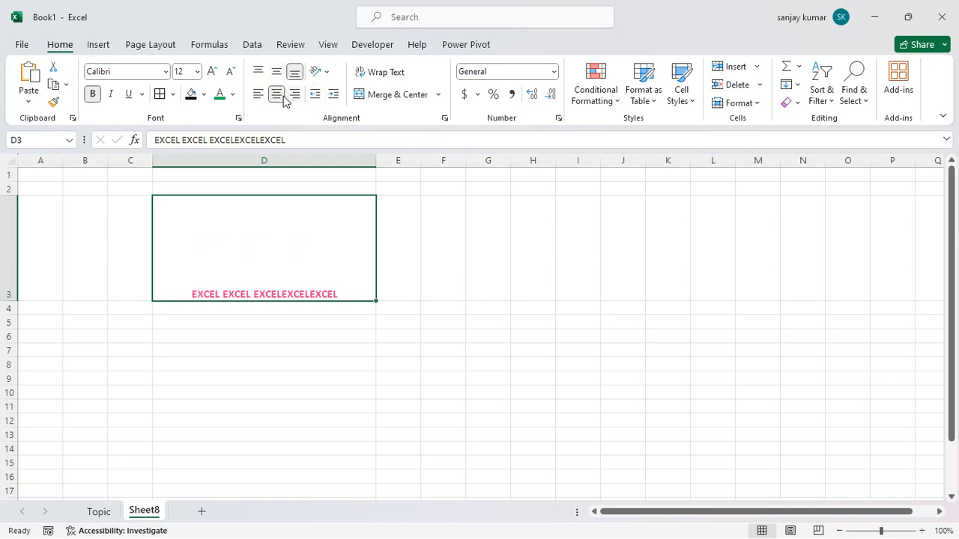
click(277, 71)
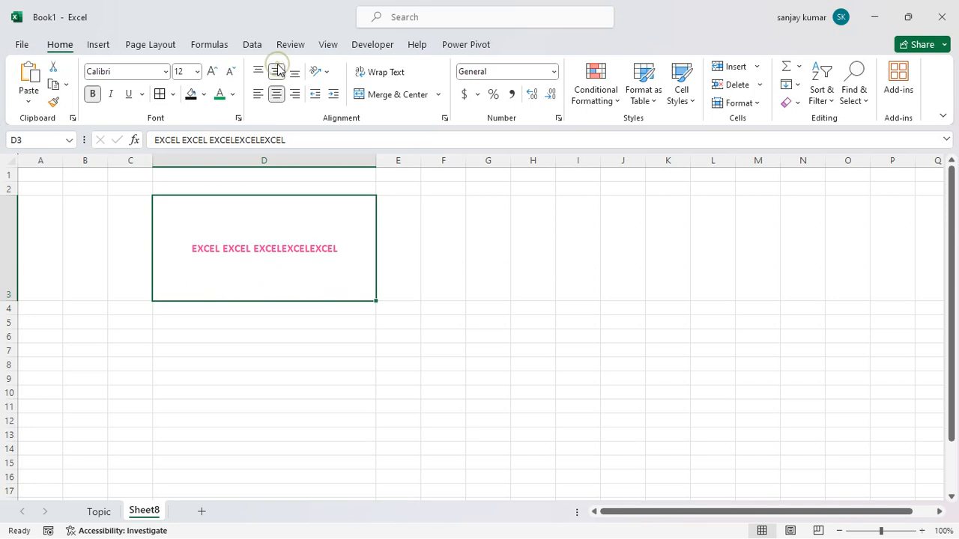
Increase the indent of the text in D3 by seven levels
click(334, 94)
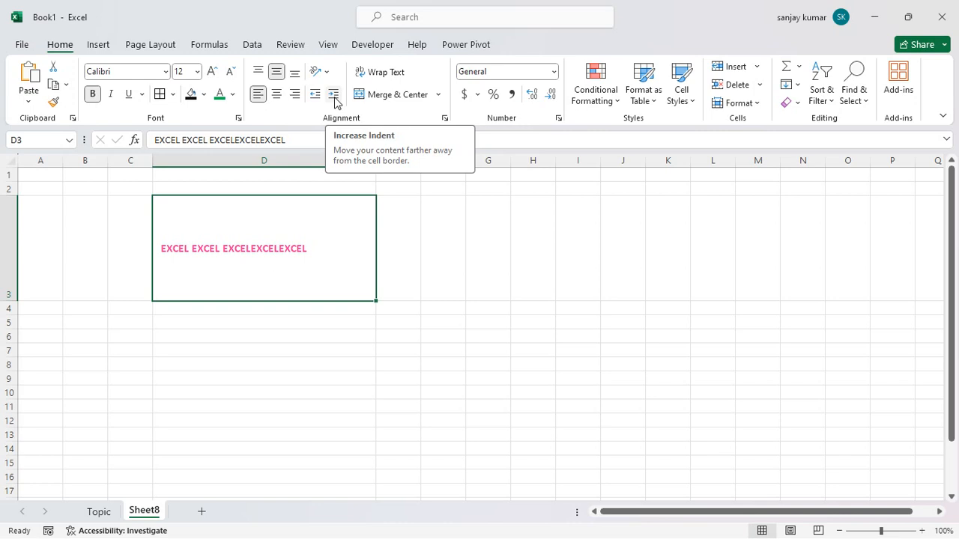
click(335, 102)
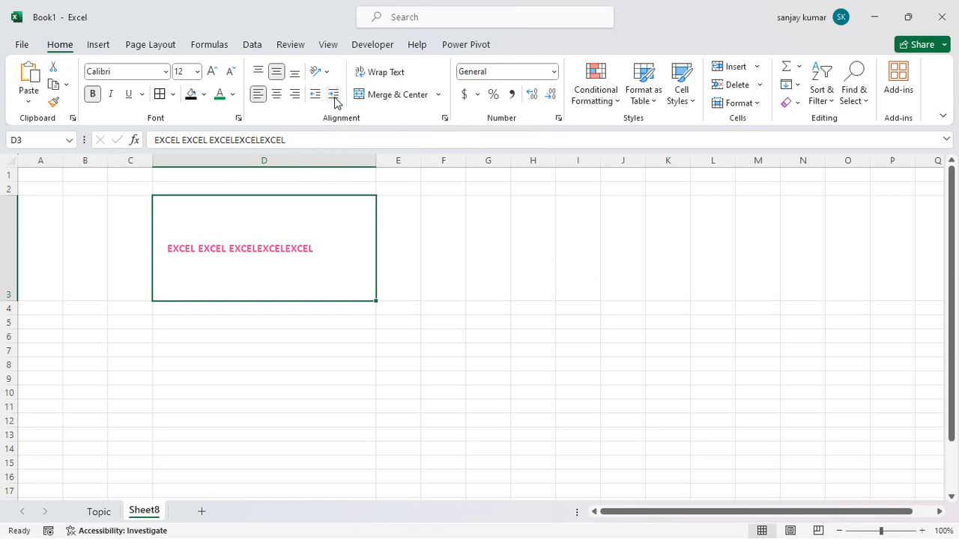
click(335, 102)
click(335, 101)
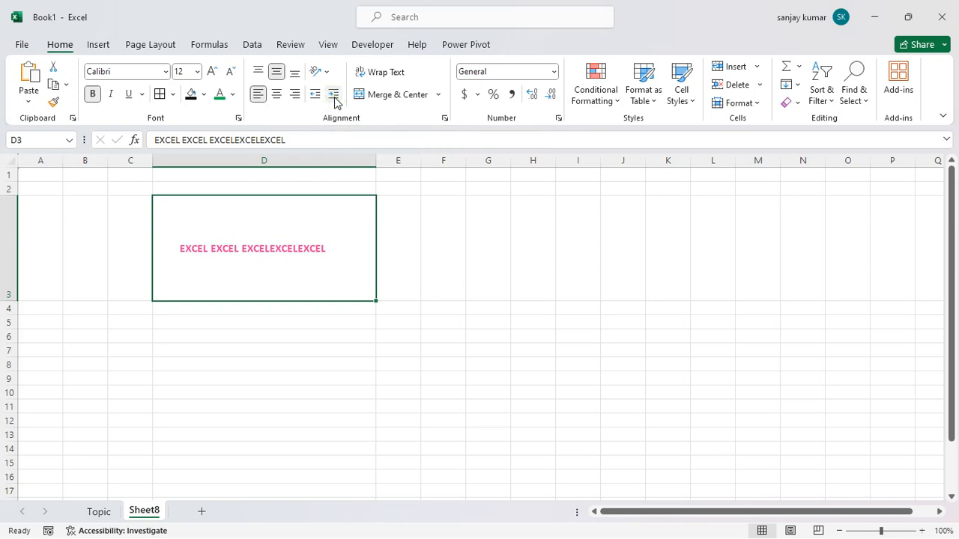
click(335, 102)
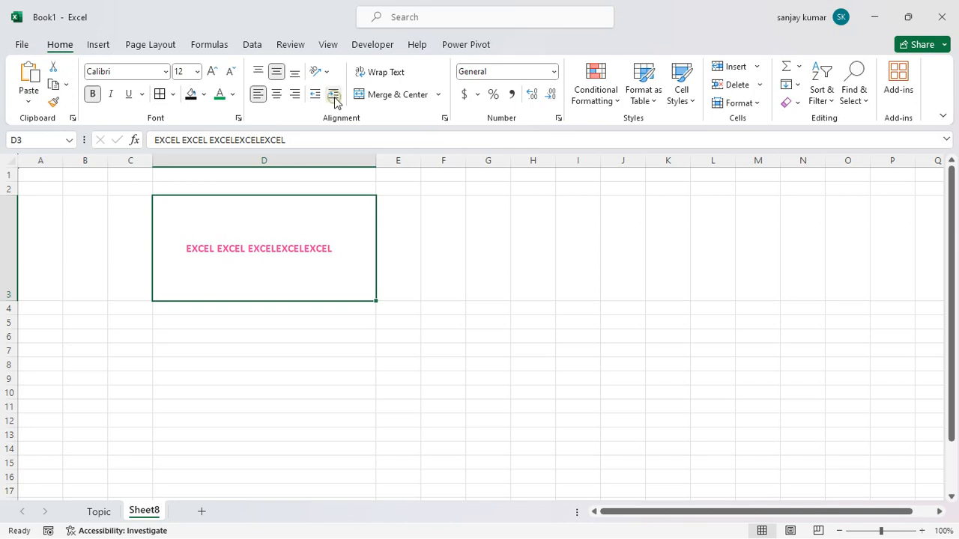
click(334, 101)
click(335, 102)
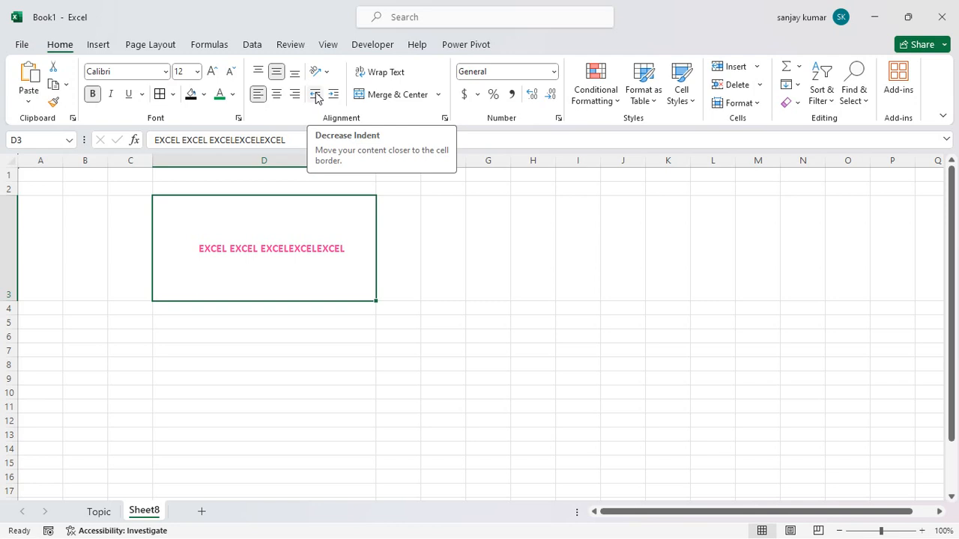
Decrease the indent of D3 by seven levels, bringing the text back to the cell's left border
click(316, 95)
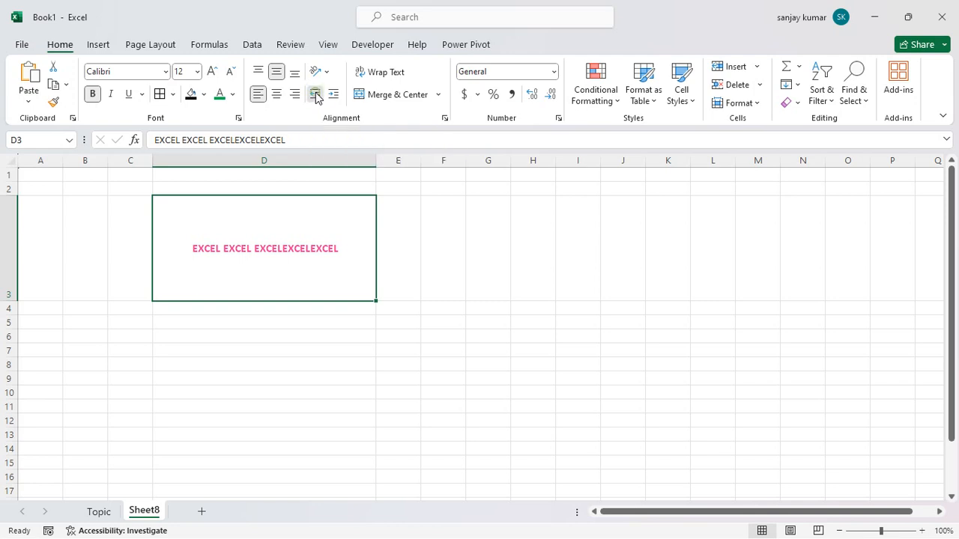
click(316, 96)
click(316, 96)
click(316, 95)
click(316, 96)
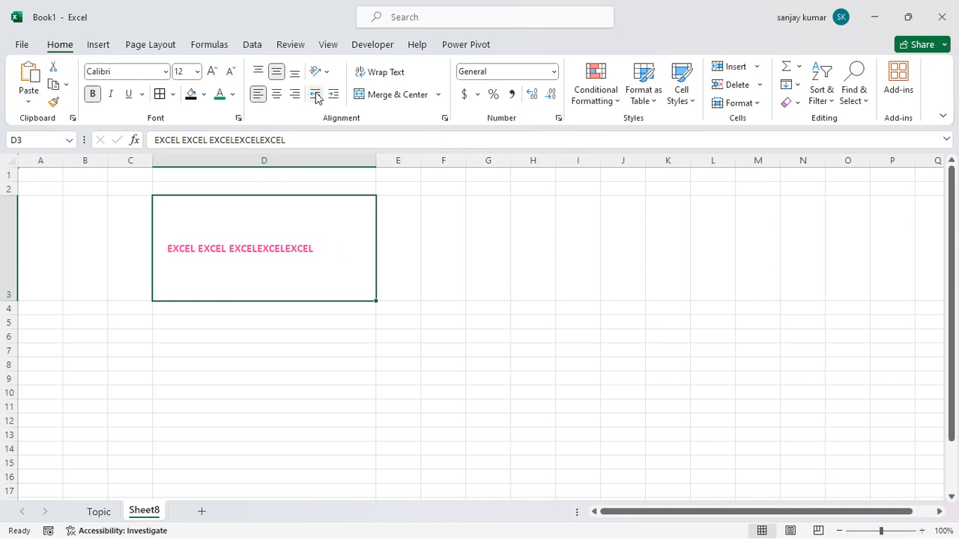
click(316, 96)
click(316, 96)
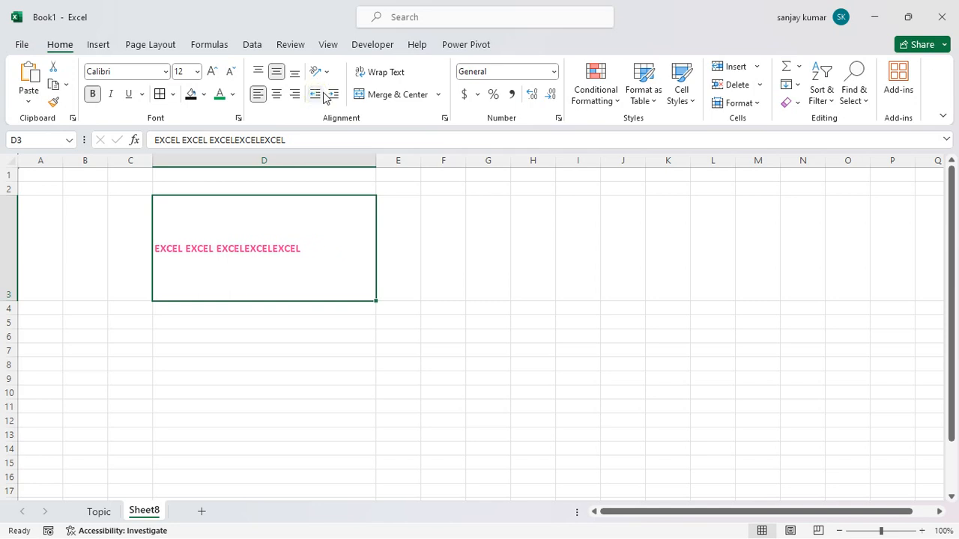
Delete the repeated words from D3, leaving a single EXCEL
double_click(212, 262)
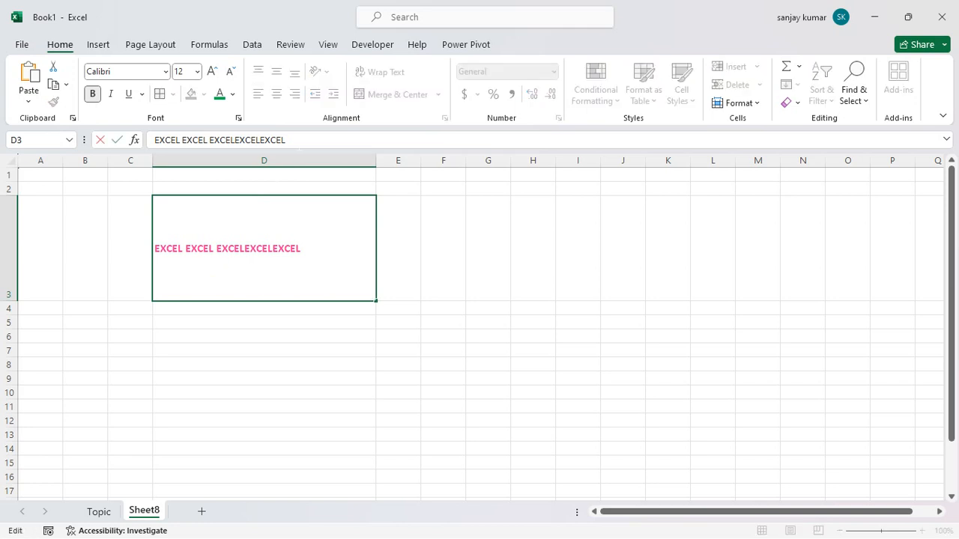
click(319, 97)
click(246, 324)
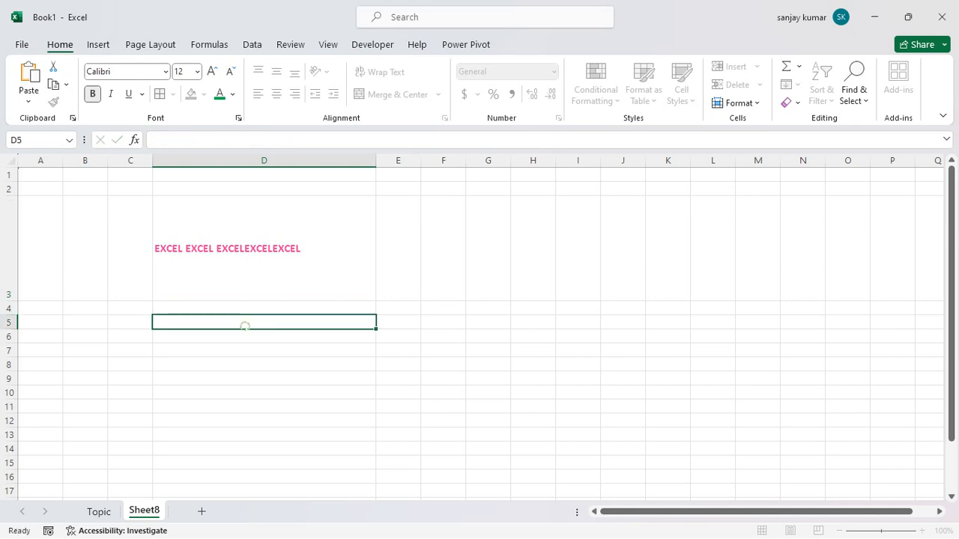
double_click(222, 265)
drag(185, 249, 300, 248)
key(BackSpace)
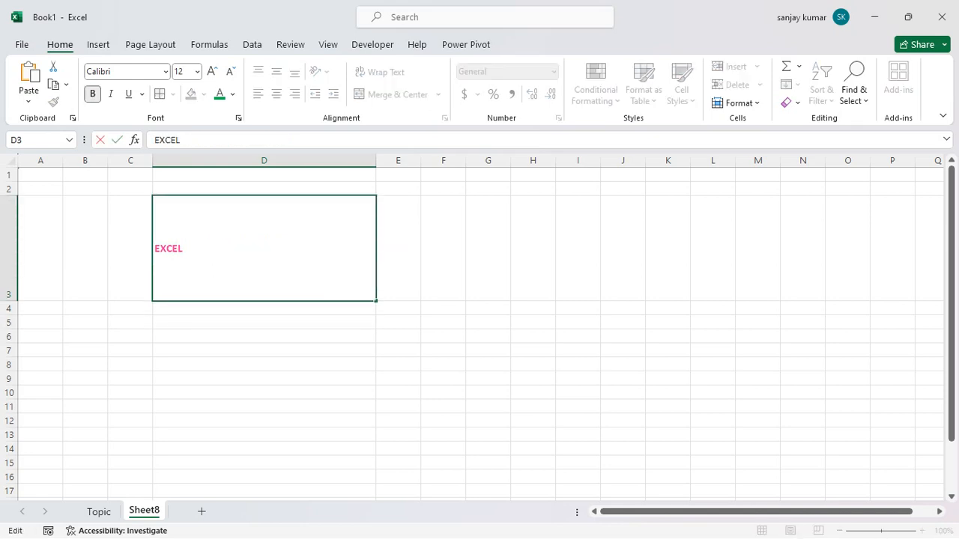
key(BackSpace)
key(Return)
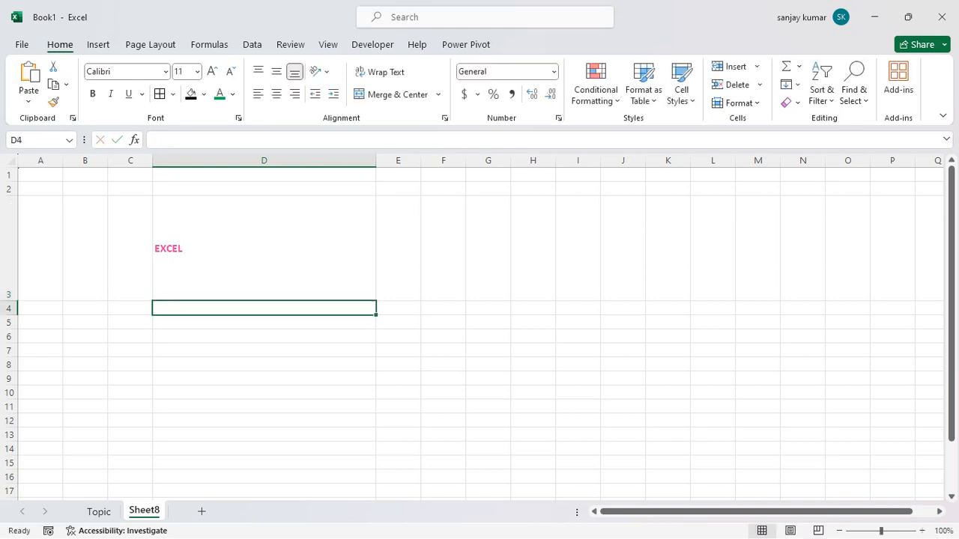
Enlarge the EXCEL text in D3 to font size 36 and center it horizontally
click(300, 248)
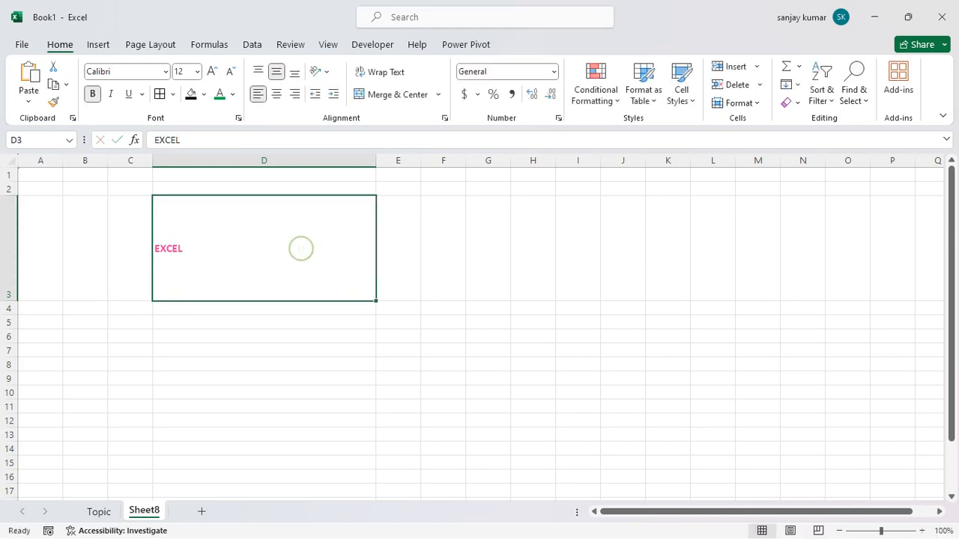
click(216, 72)
click(213, 71)
click(213, 71)
click(213, 71)
click(213, 71)
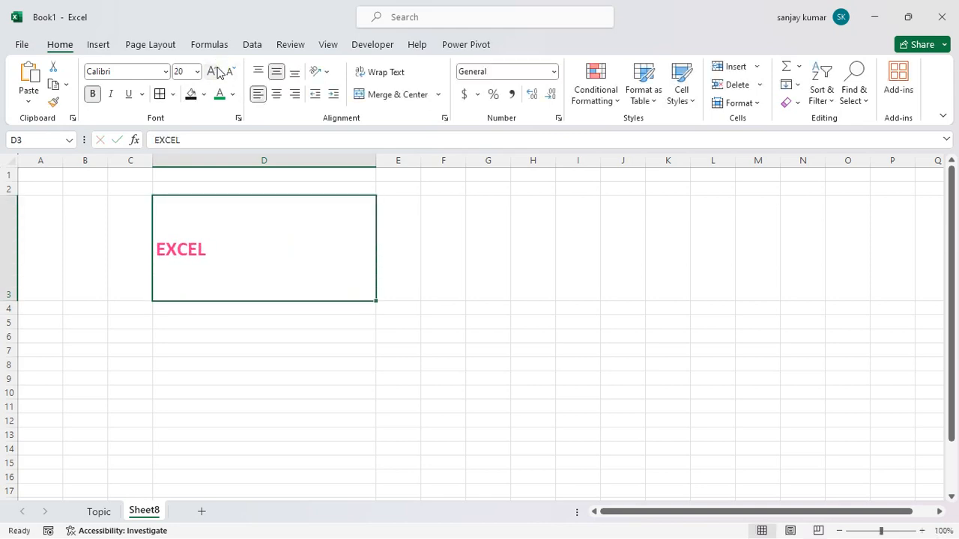
click(213, 71)
click(214, 71)
click(213, 71)
click(214, 71)
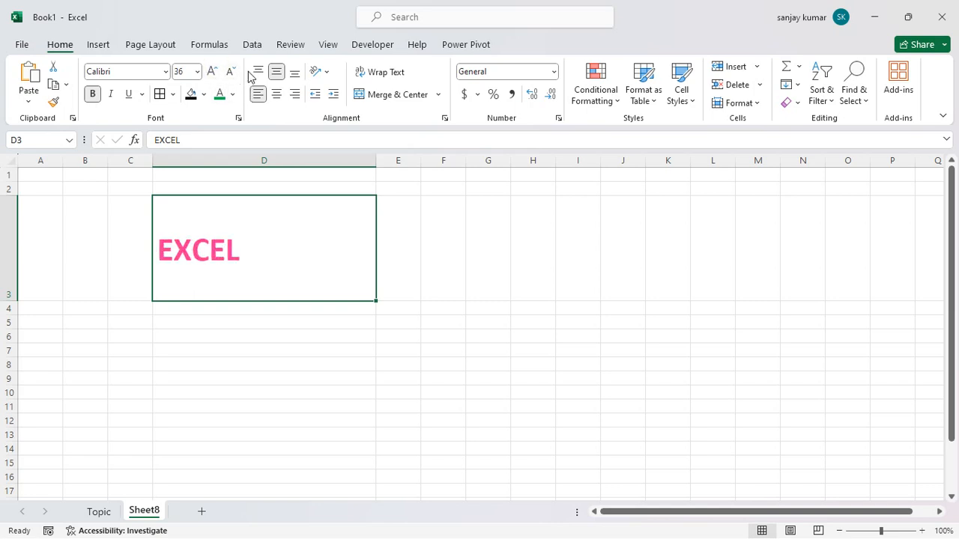
click(260, 91)
click(276, 94)
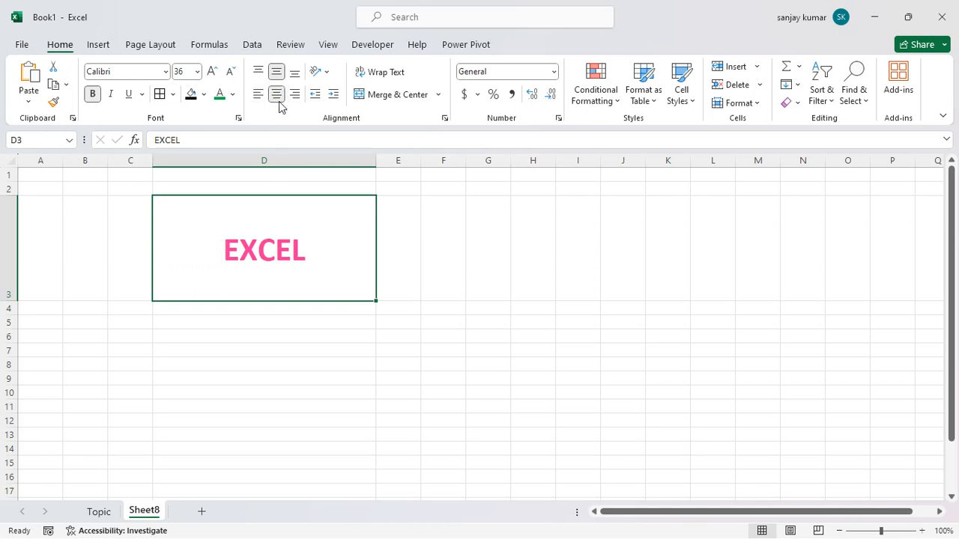
Rotate the EXCEL text in D3 to a custom orientation of -44 degrees
click(325, 78)
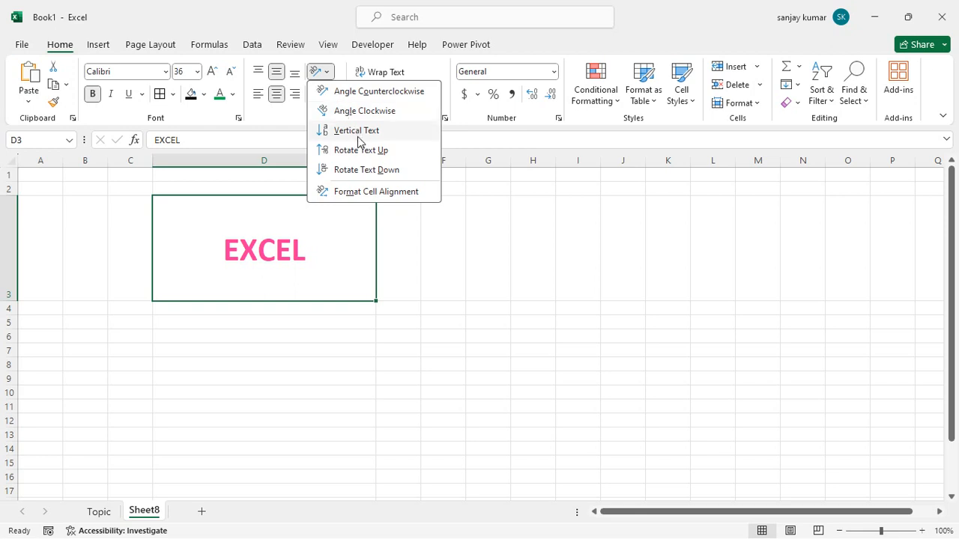
click(362, 191)
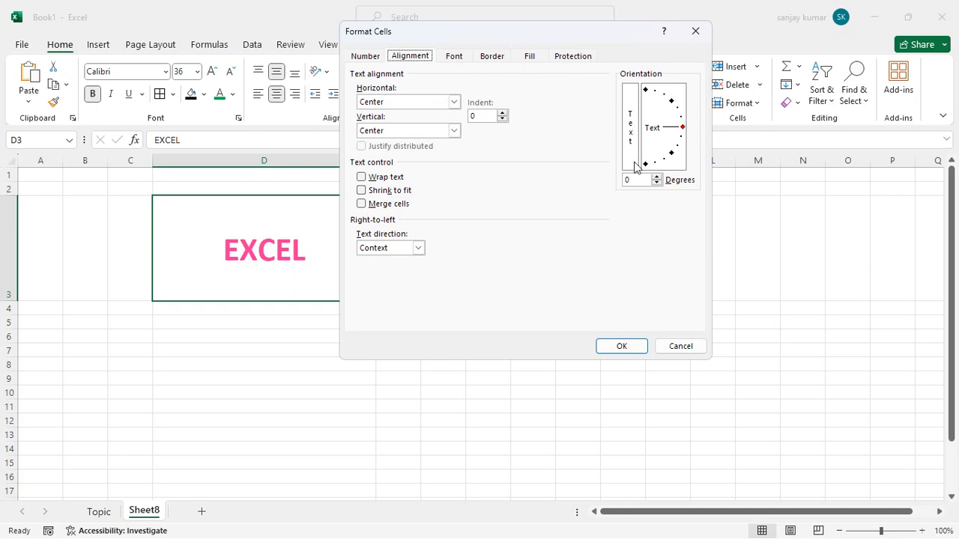
drag(683, 128, 679, 165)
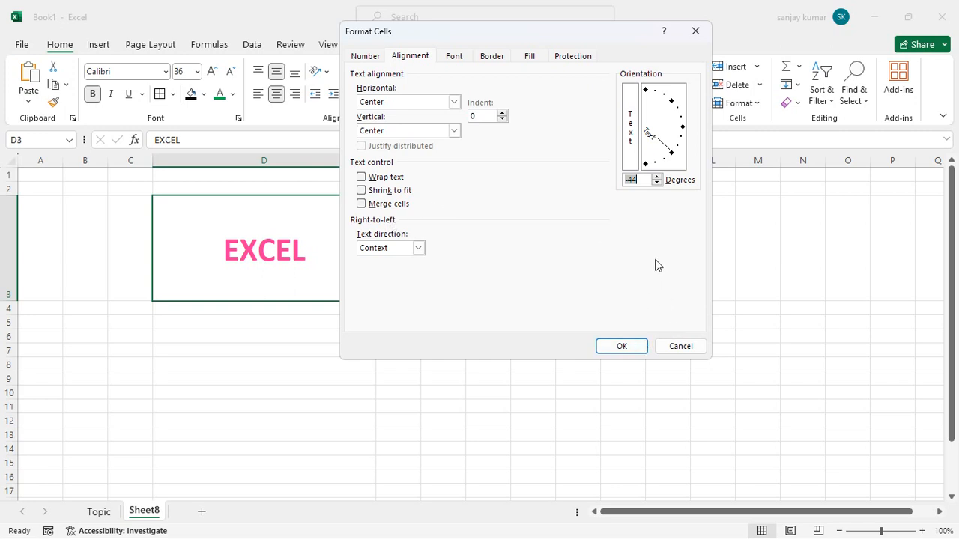
click(622, 345)
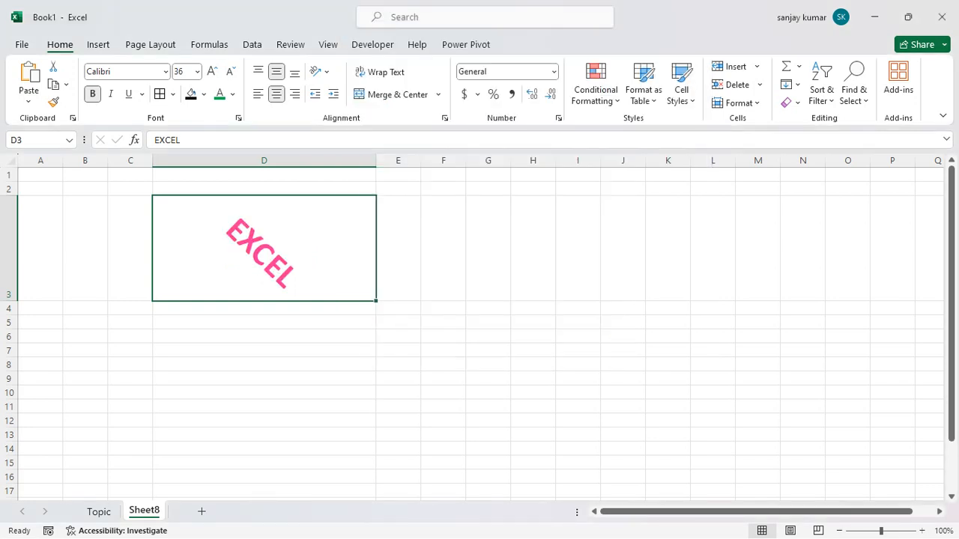
Set the text in D3 to Rotate Text Up and copy the cell into D4 and D6
click(327, 72)
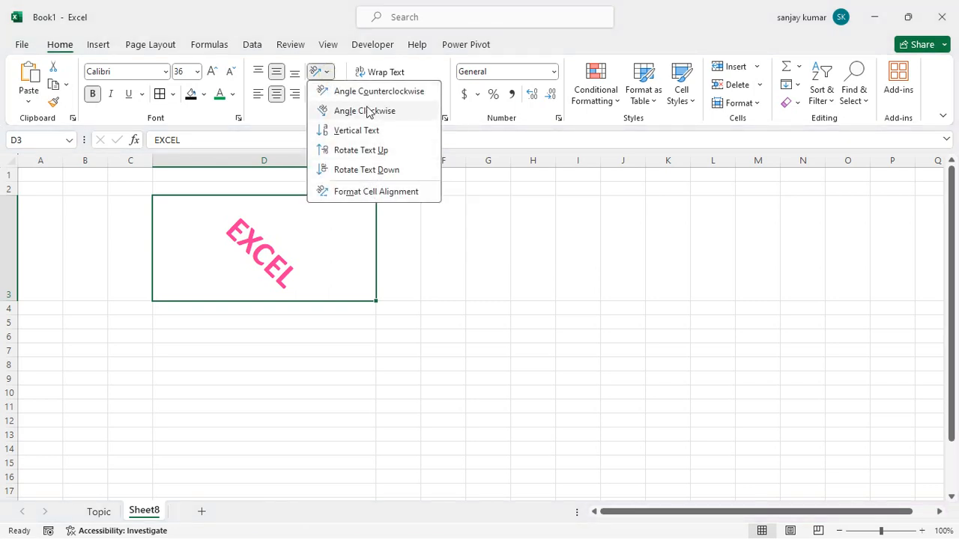
click(365, 150)
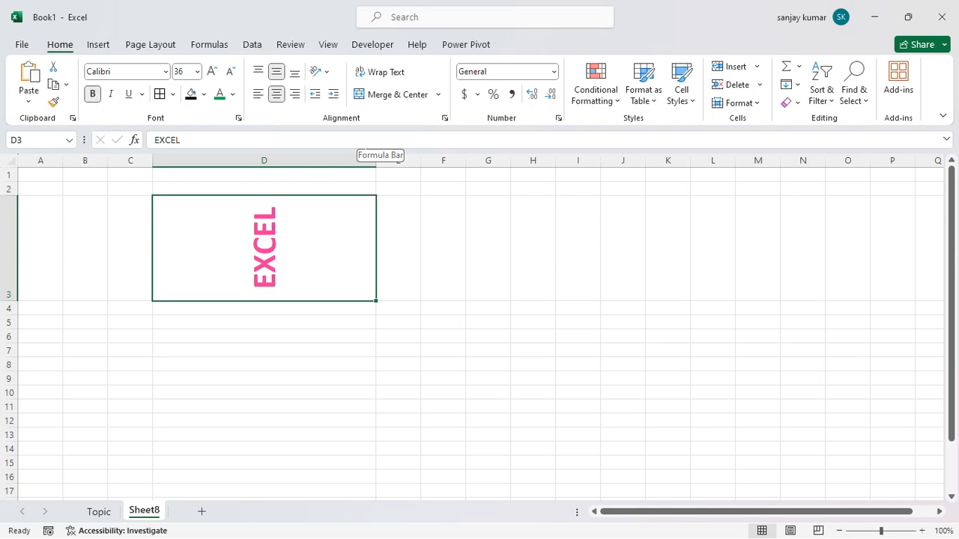
key(ctrl+c)
key(Down)
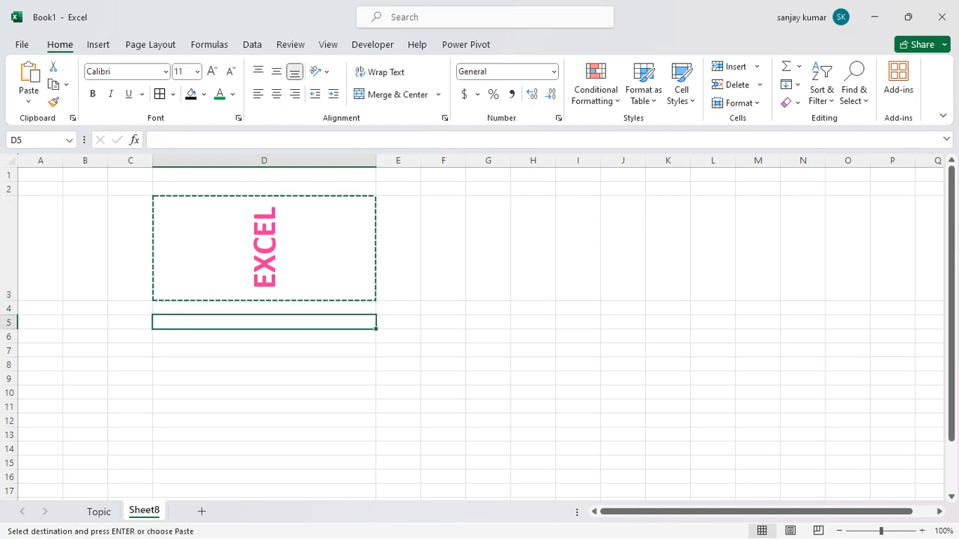
key(ctrl+v)
key(Down)
key(Down)
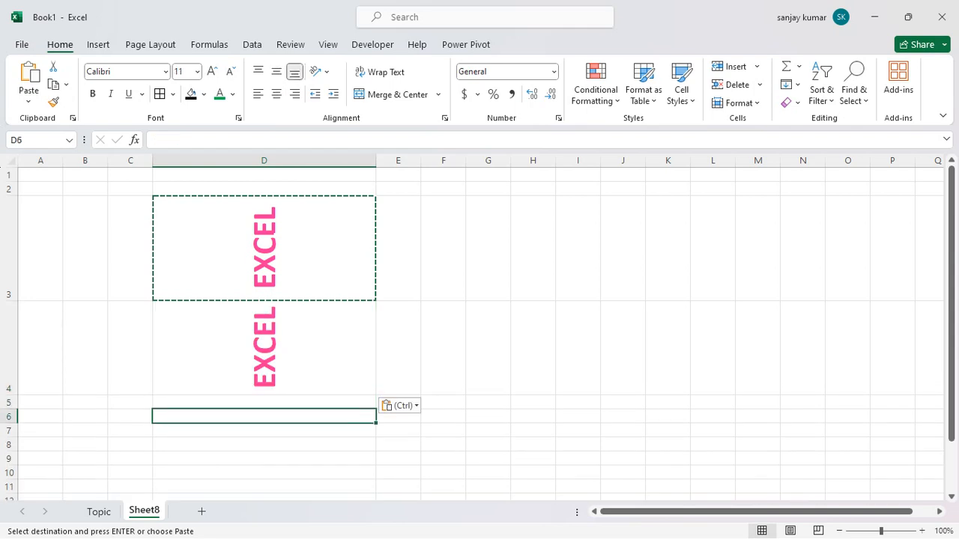
key(ctrl+v)
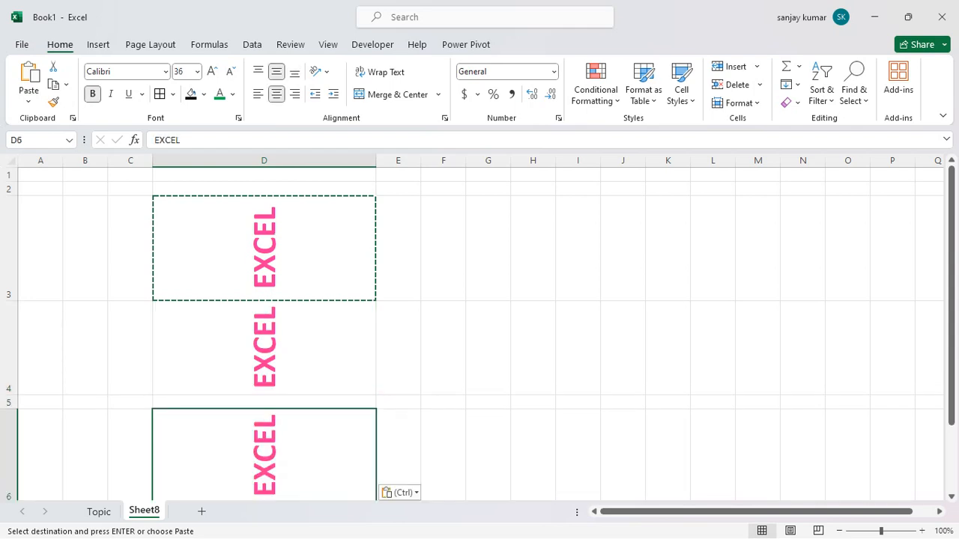
Replace the text in D3 with Ganga
click(305, 222)
text(G)
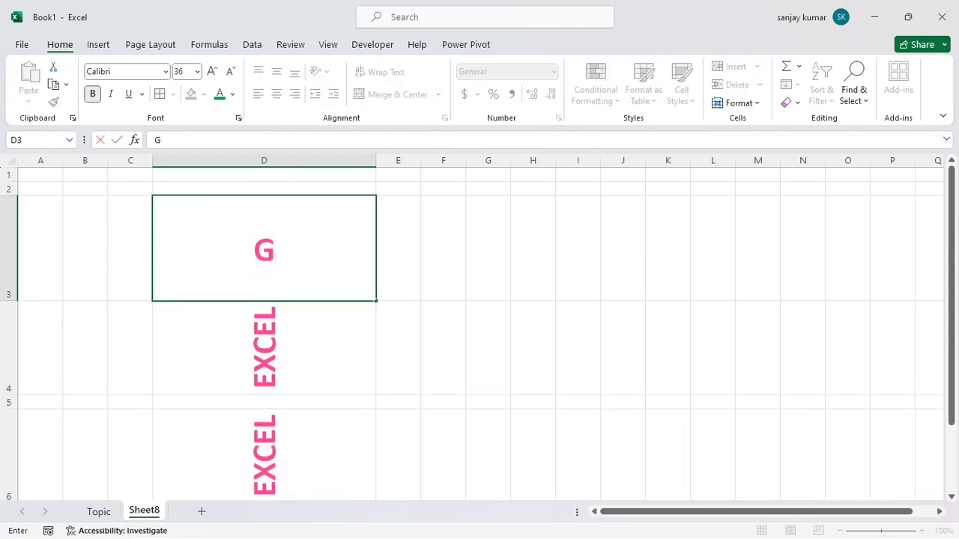
text(anga)
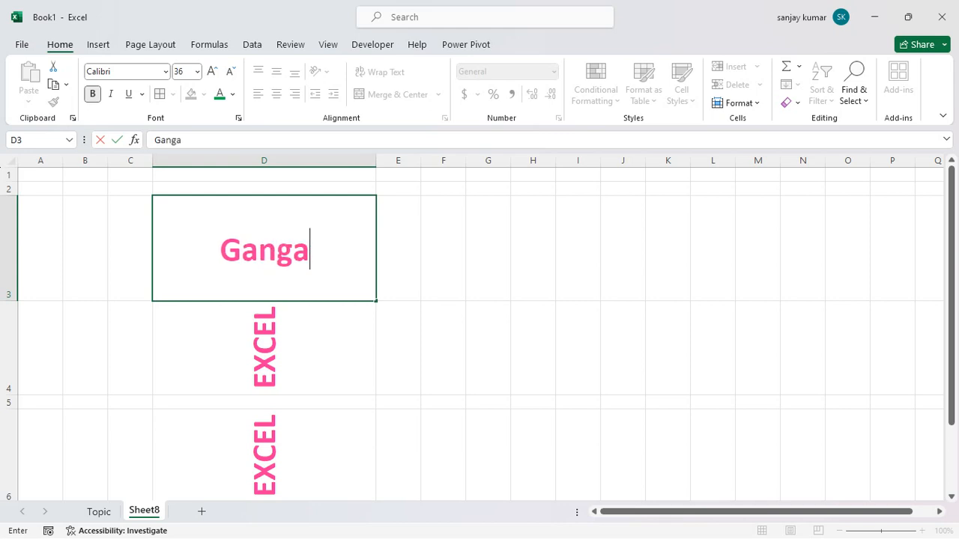
key(Return)
Replace the text in D4 with Jamuna
text(J)
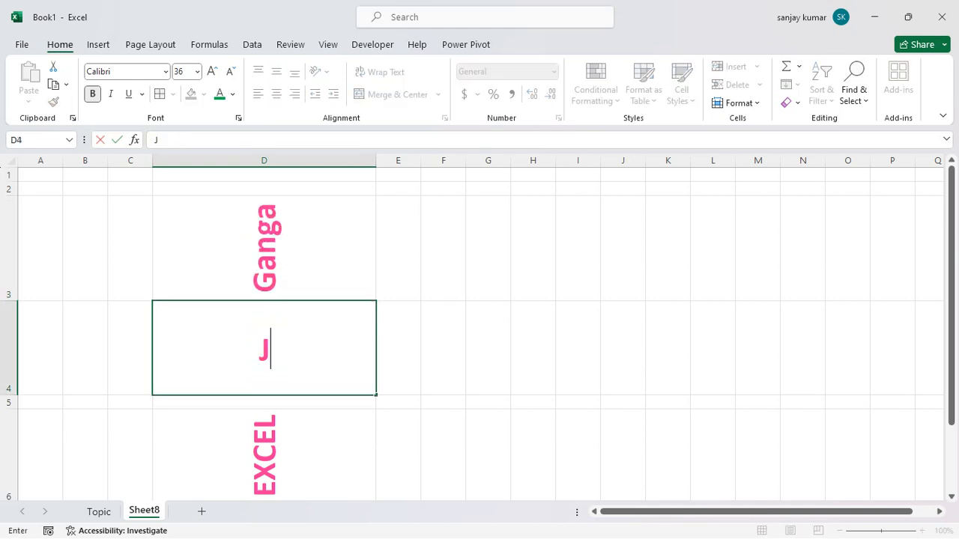
text(a,)
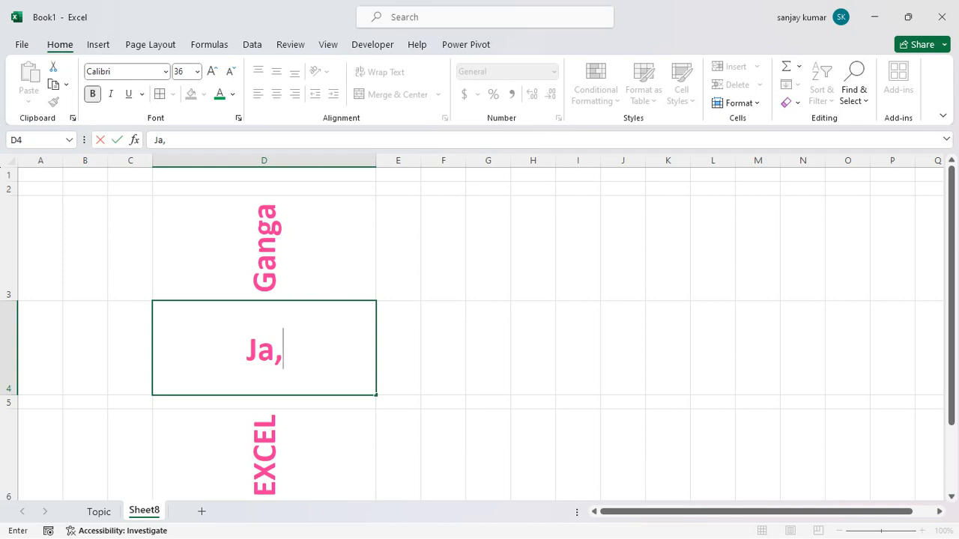
key(BackSpace)
key(BackSpace)
key(BackSpace)
text(J)
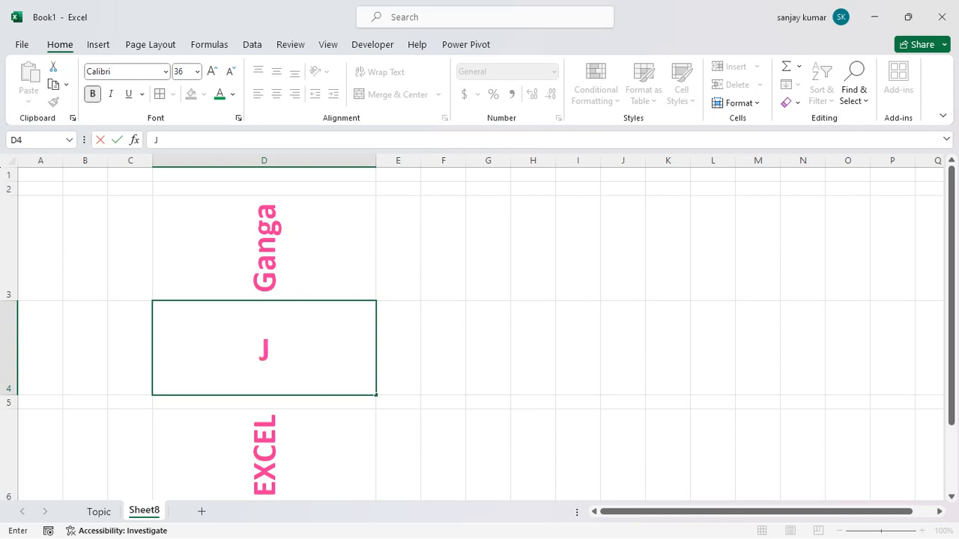
text(amuna)
key(Return)
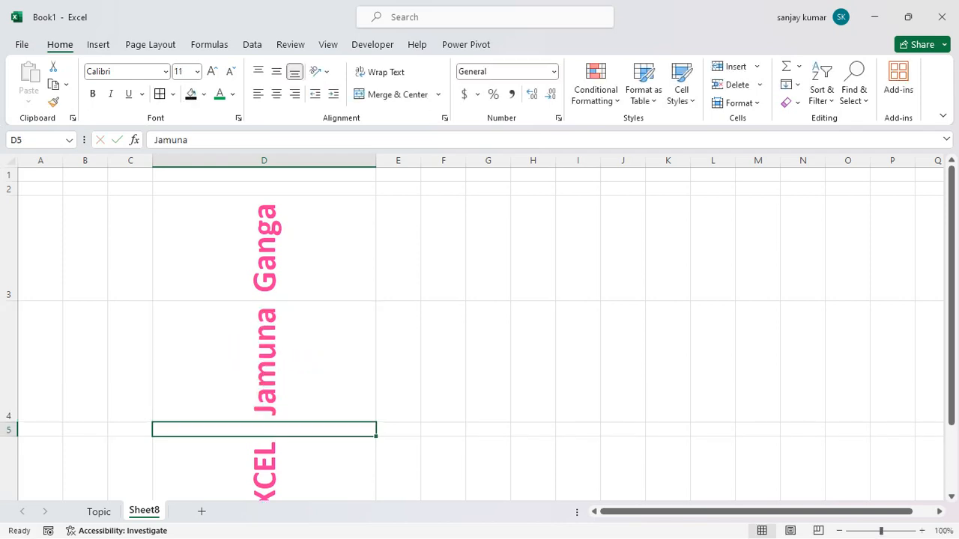
Replace the text in D6 with Saraswati
key(Down)
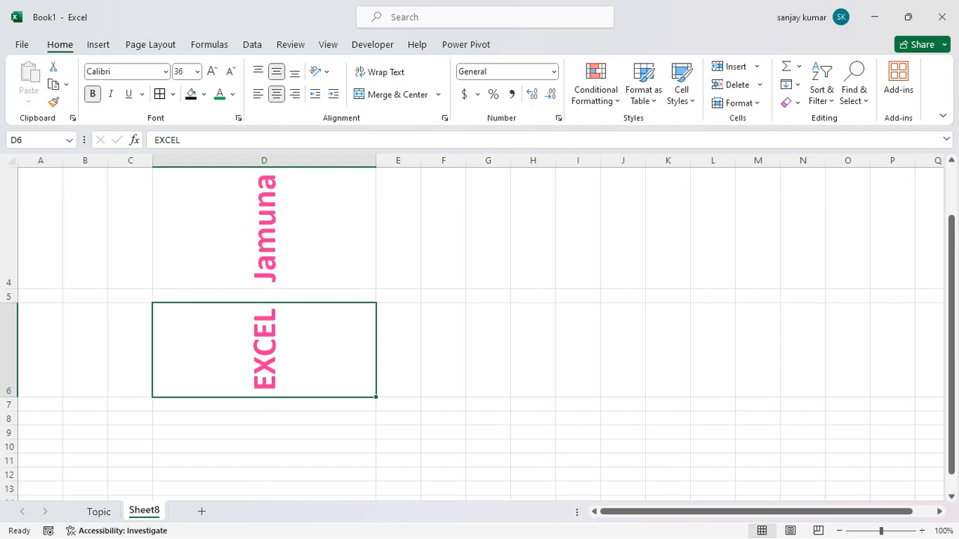
text(Sara)
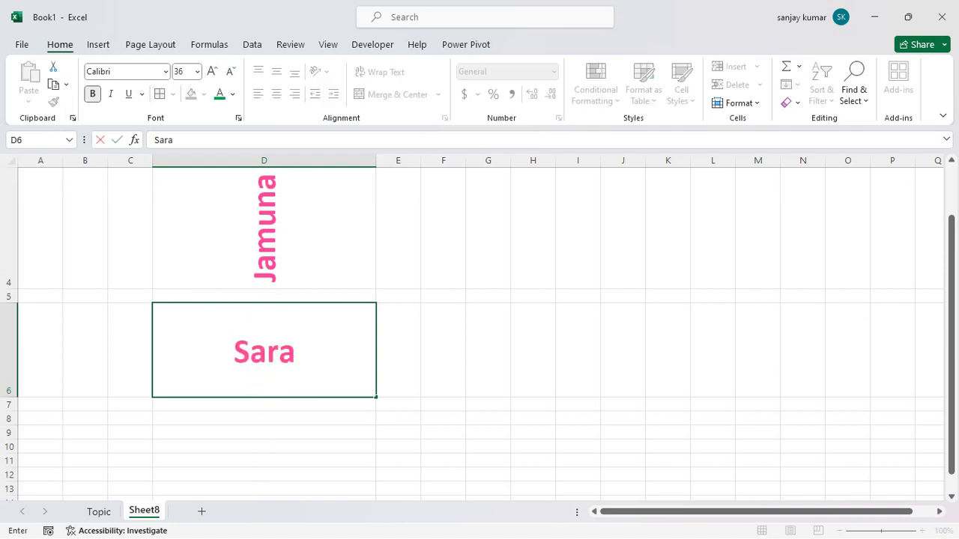
text(swati)
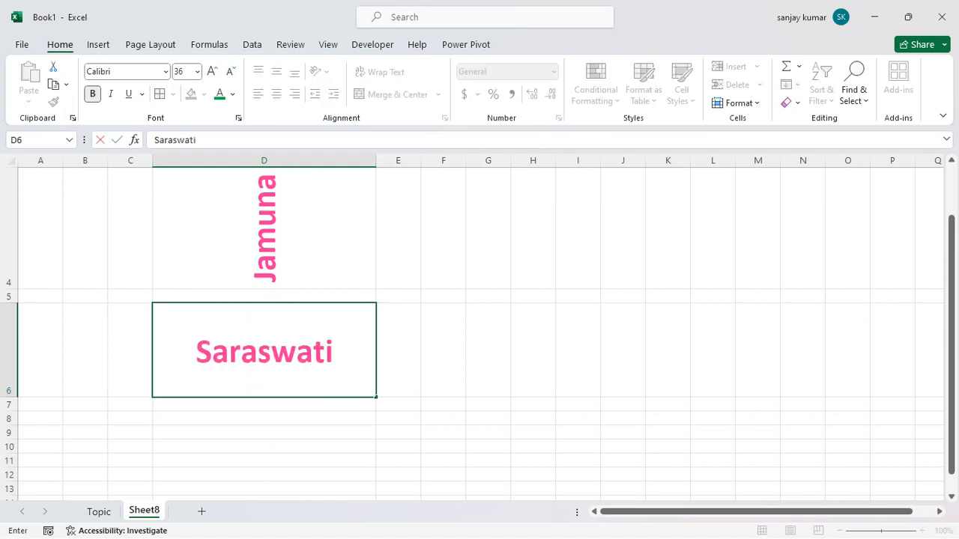
key(Return)
Look over the upward-rotated words in D3, D4 and D6 by moving through column D
key(Up)
key(Up)
key(Up)
key(Up)
key(Up)
key(Up)
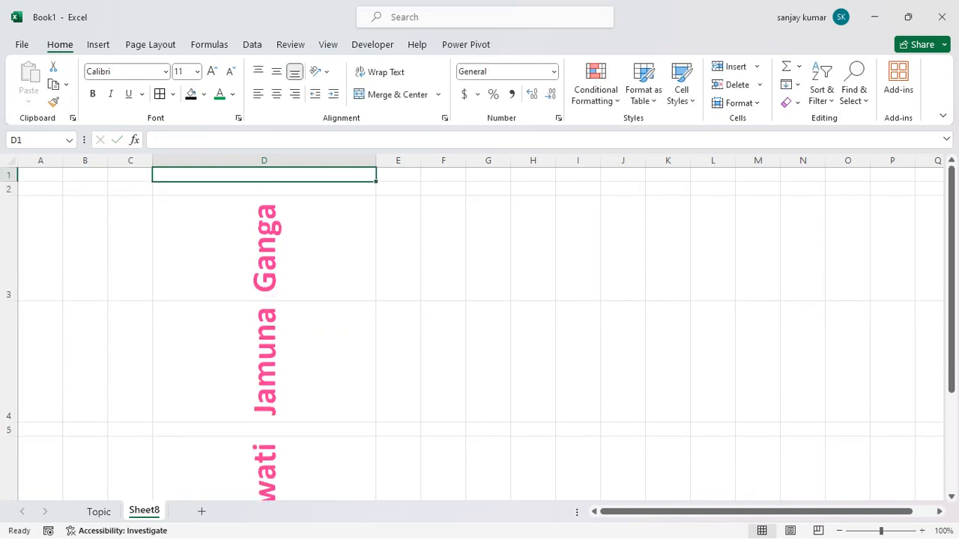
key(Down)
key(Down)
key(Down)
key(Down)
key(Down)
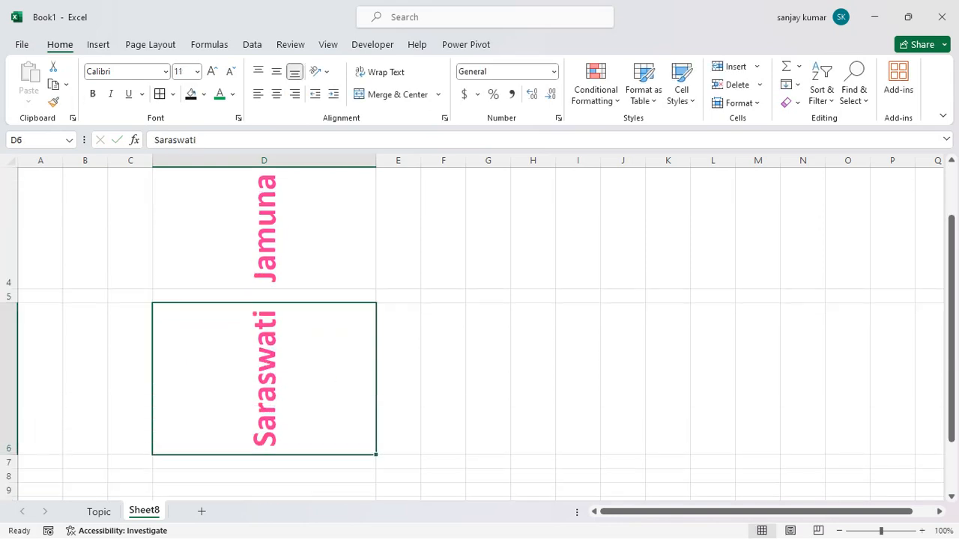
key(Down)
key(Up)
key(Up)
key(Up)
key(Up)
key(Up)
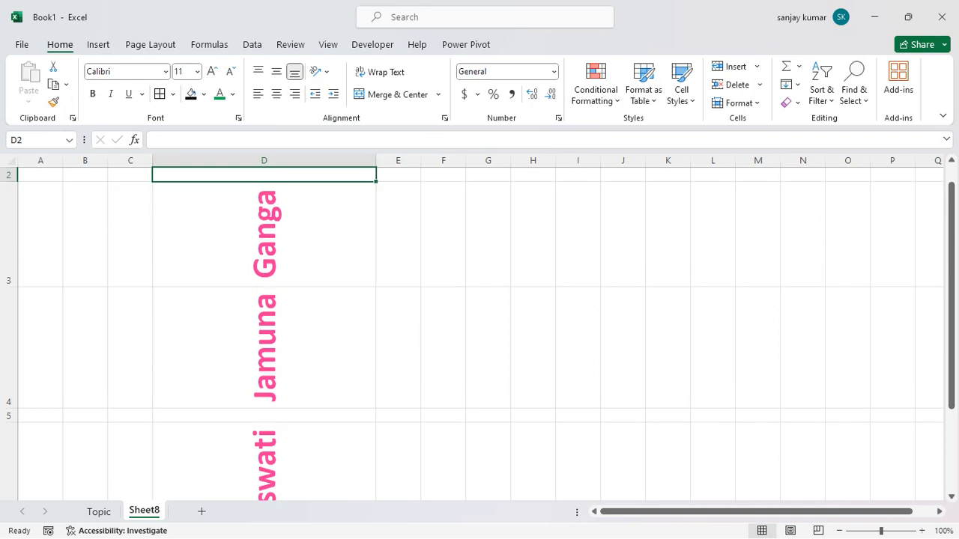
key(Down)
key(Down)
key(Down)
key(Up)
key(Up)
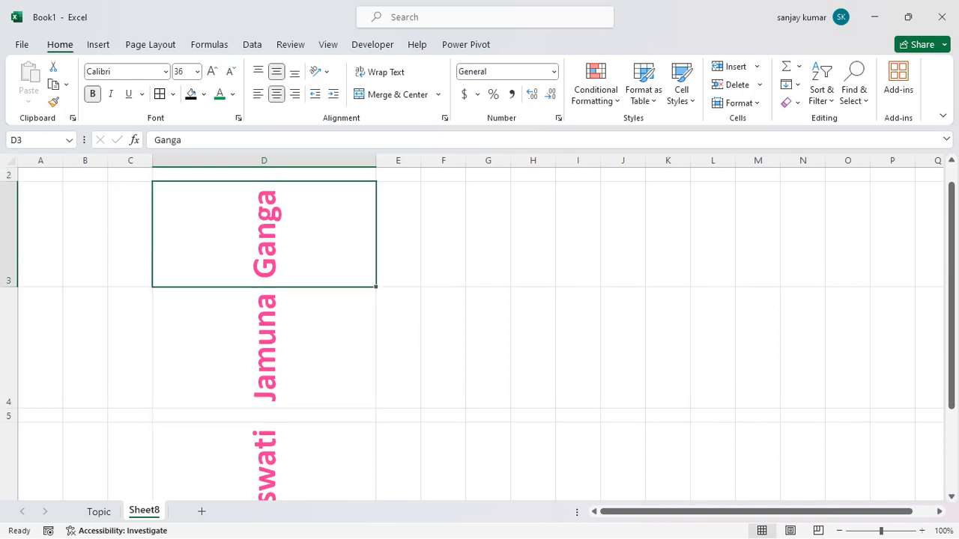
key(Down)
key(Up)
key(Up)
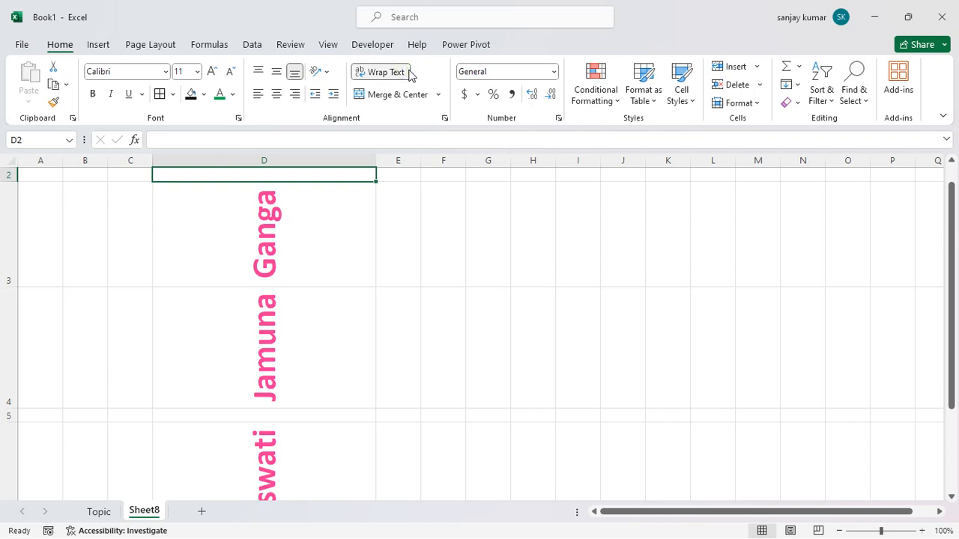
Set the text orientation of D3:D6 to Rotate Text Down
click(323, 71)
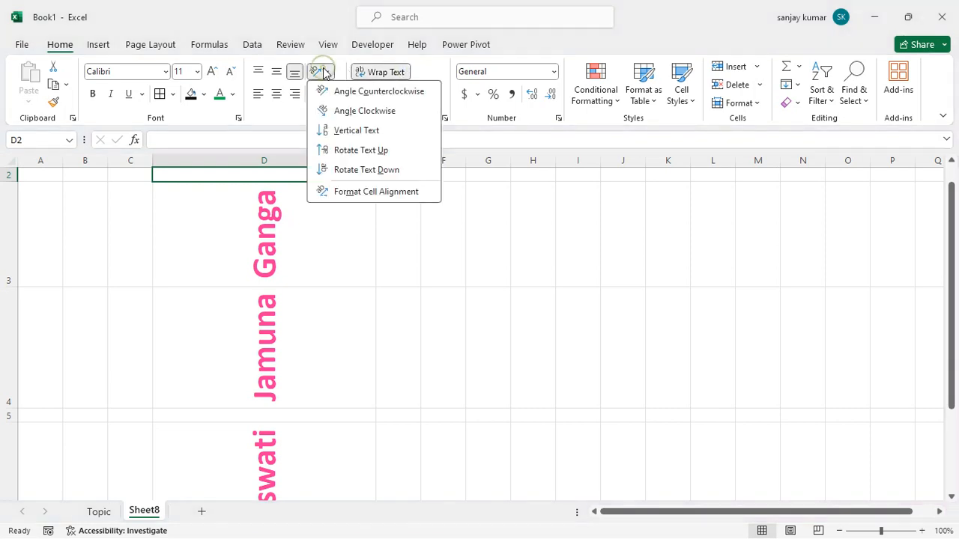
click(281, 184)
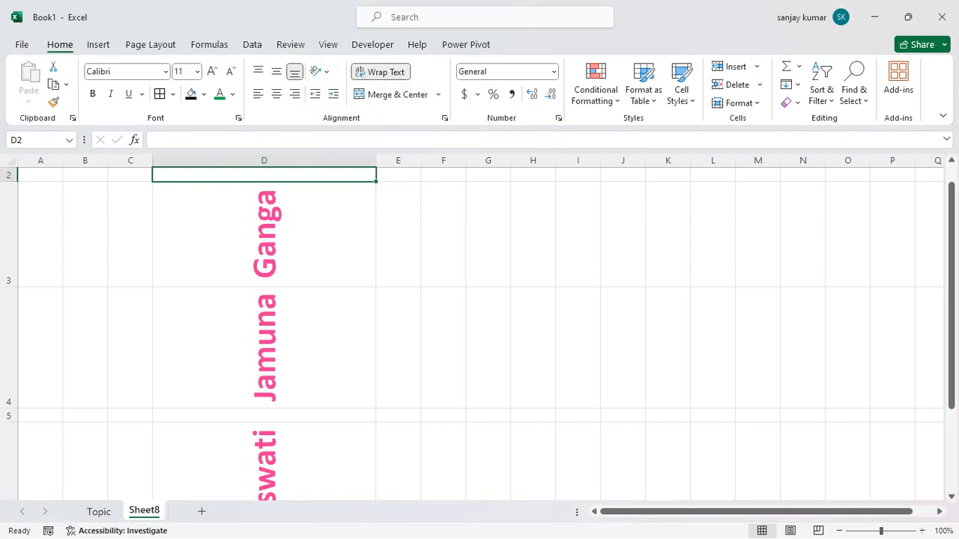
drag(278, 188, 284, 441)
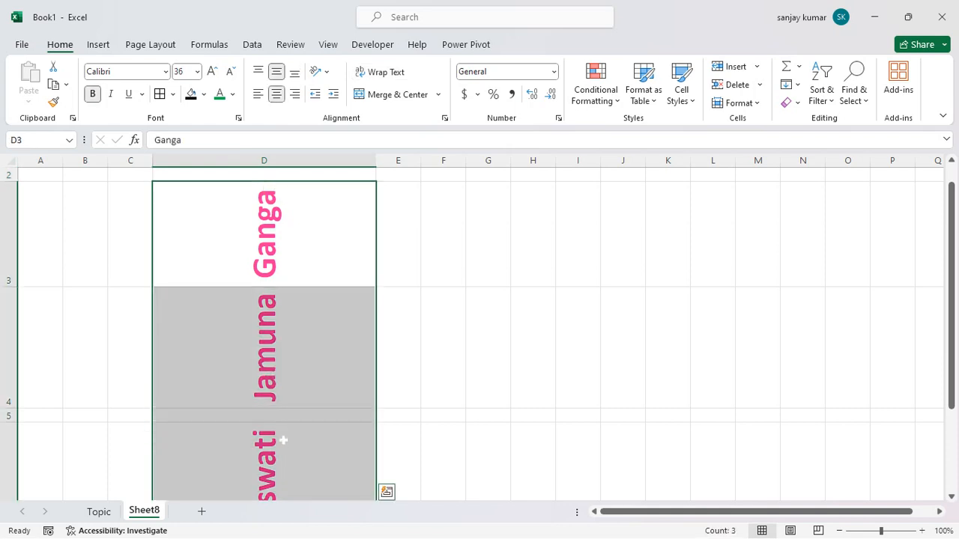
click(322, 72)
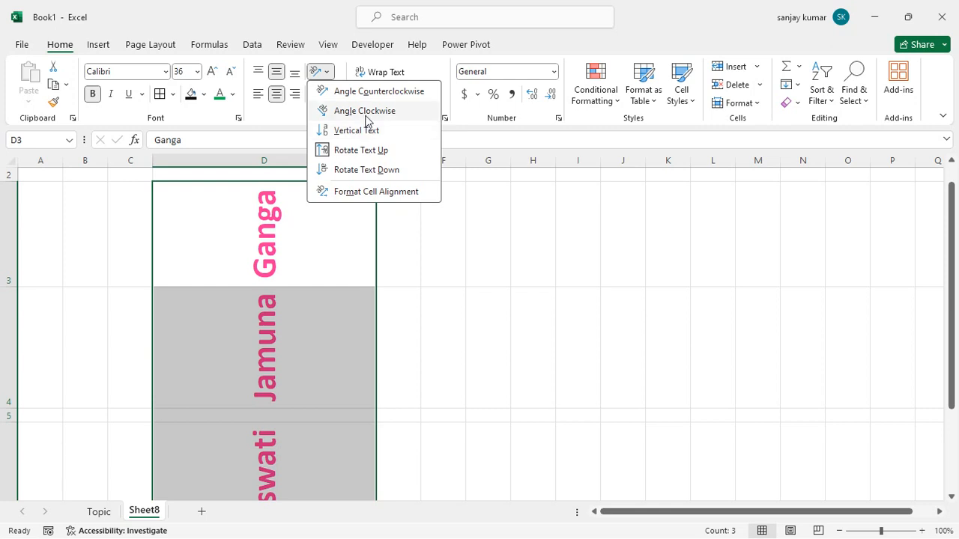
click(382, 170)
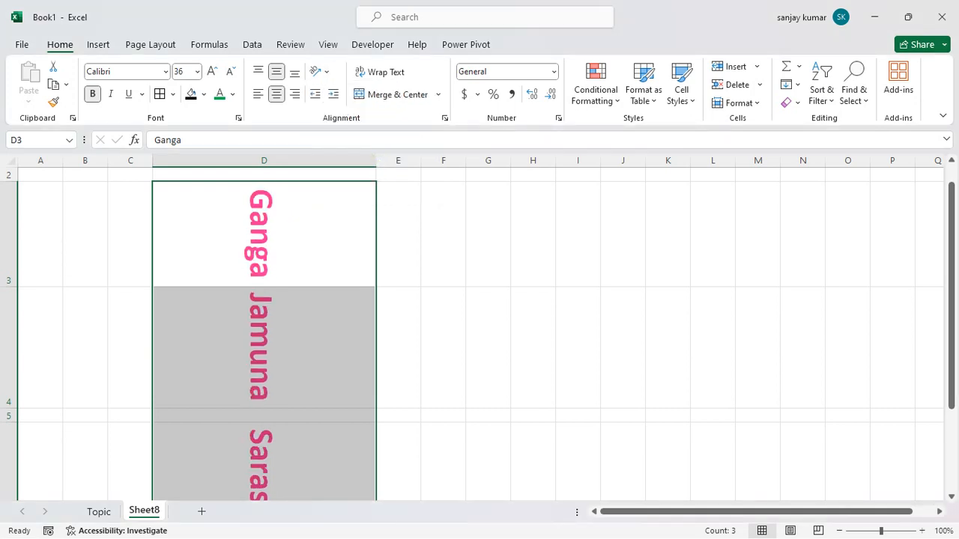
click(325, 266)
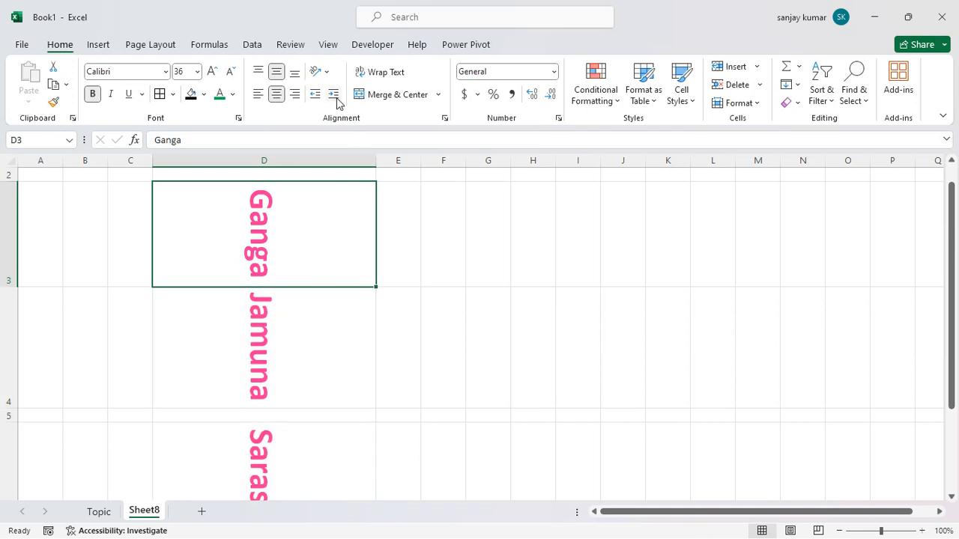
Set the text orientation of D3:D6 to Angle Counterclockwise
drag(288, 210, 292, 469)
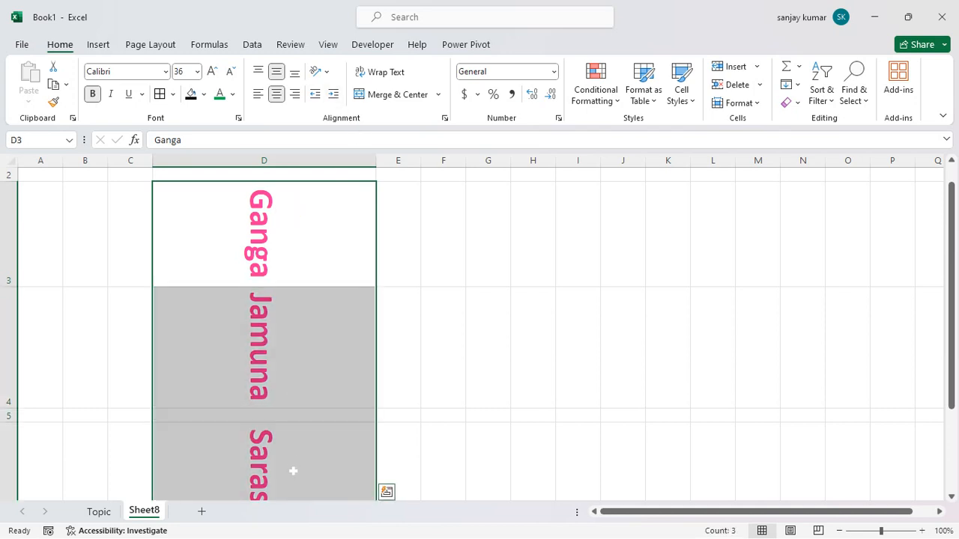
click(322, 72)
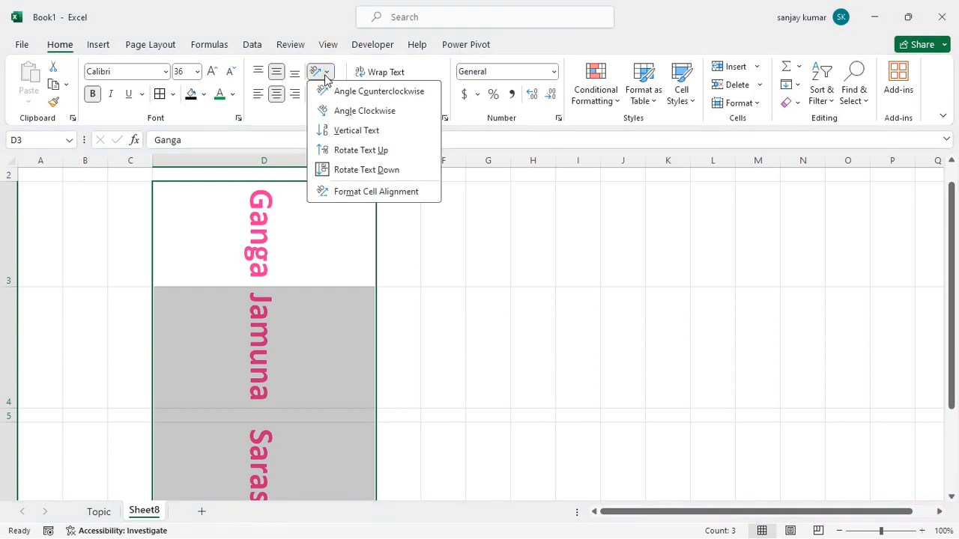
click(341, 93)
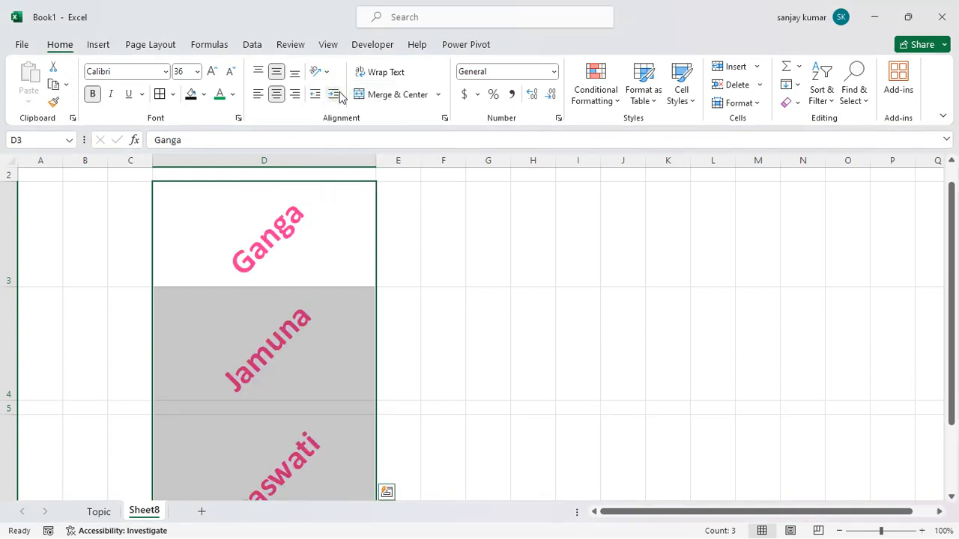
click(323, 251)
click(398, 234)
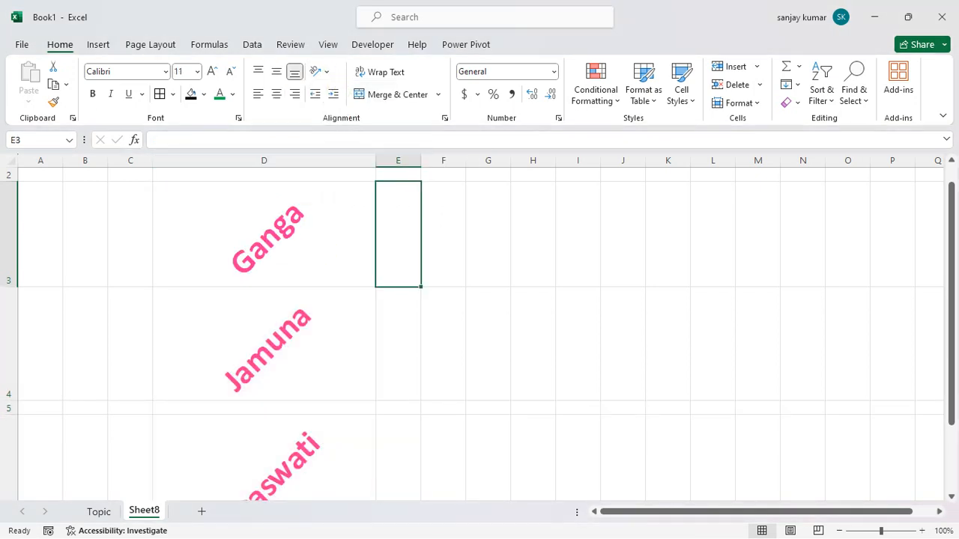
key(Right)
key(Right)
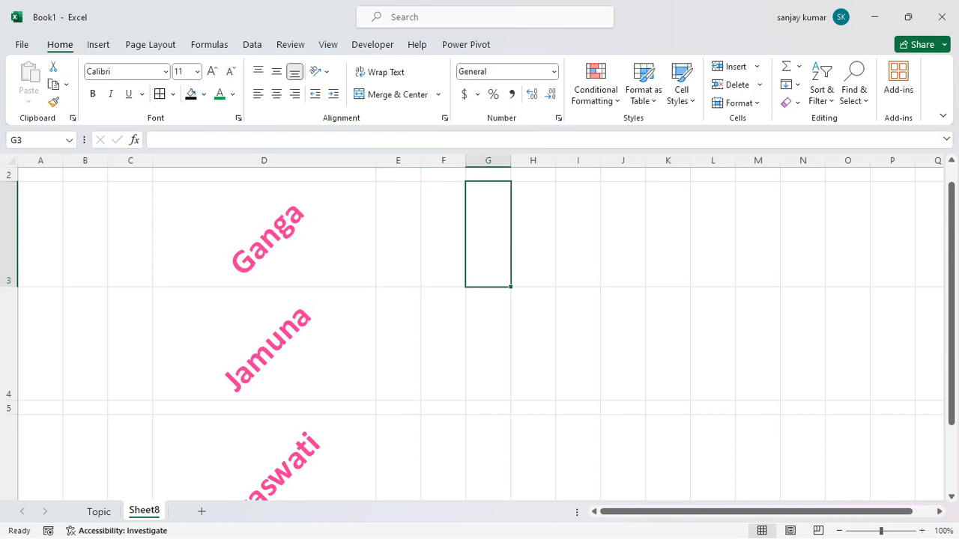
click(217, 248)
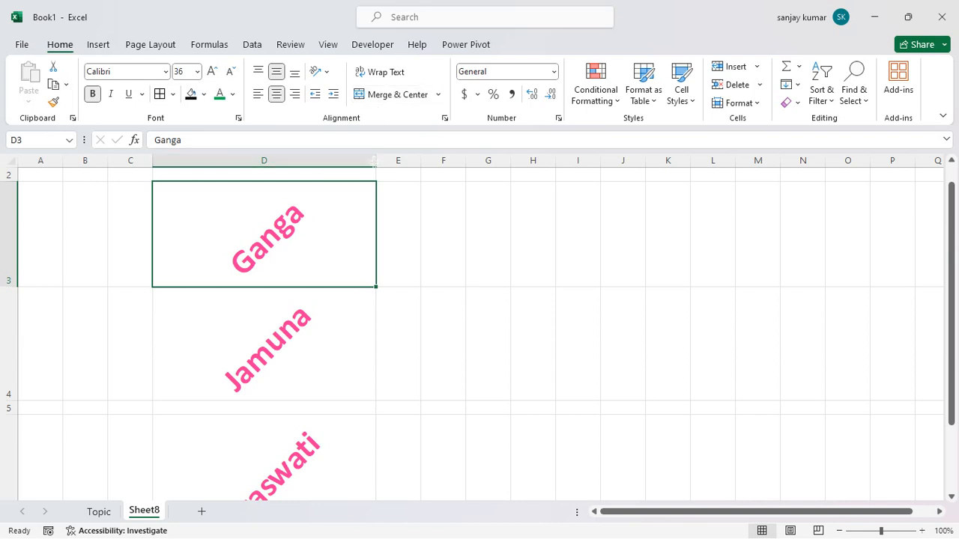
Narrow column D so the angled words overflow it, and turn Wrap Text on and off again for Ganga in D3
drag(375, 160, 205, 160)
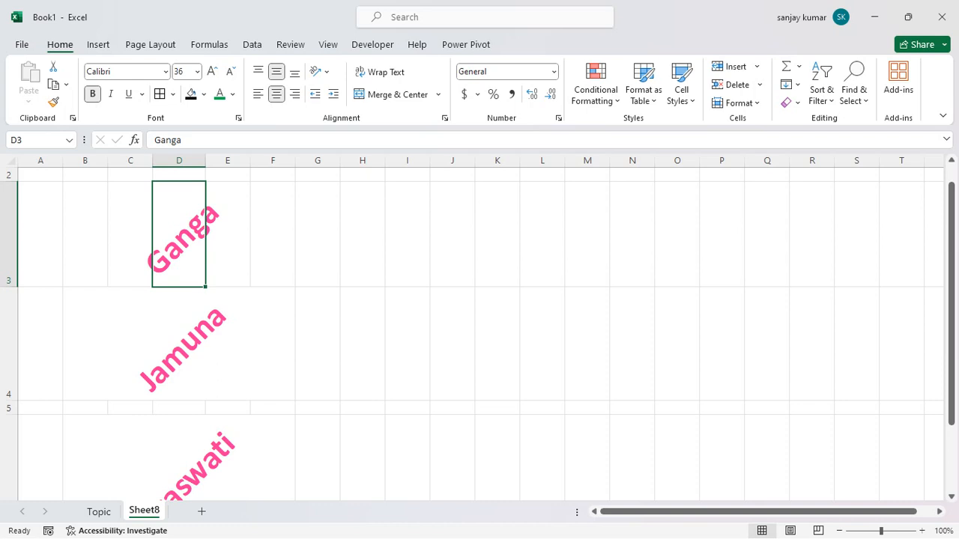
click(387, 80)
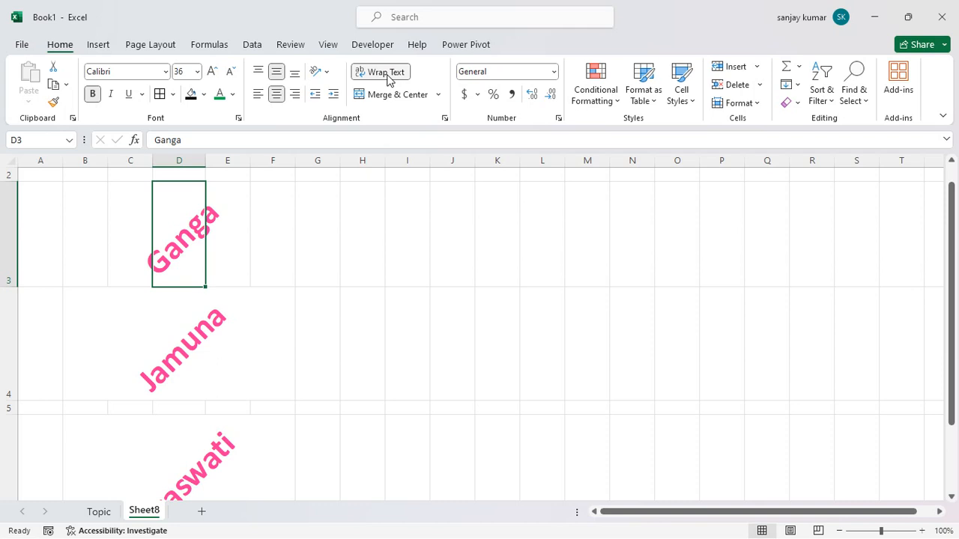
double_click(184, 250)
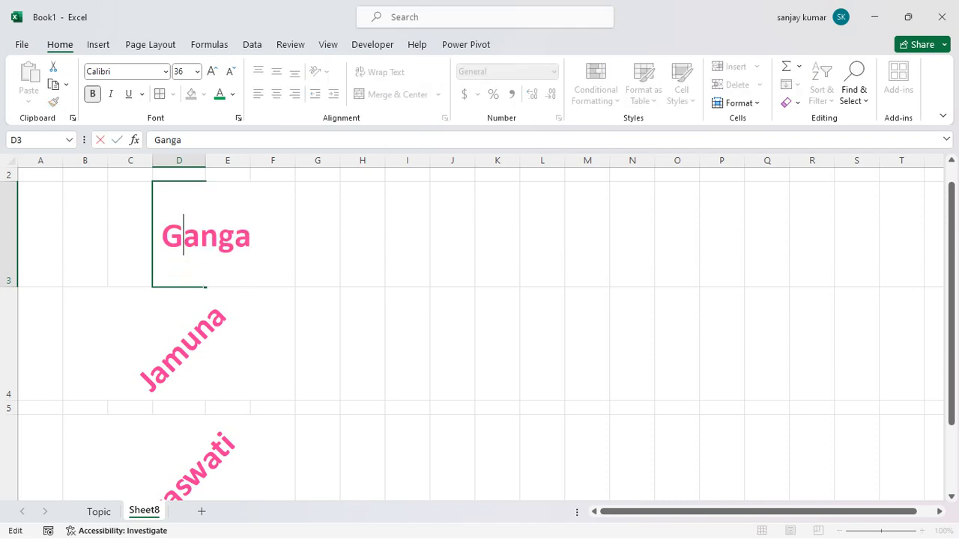
click(318, 234)
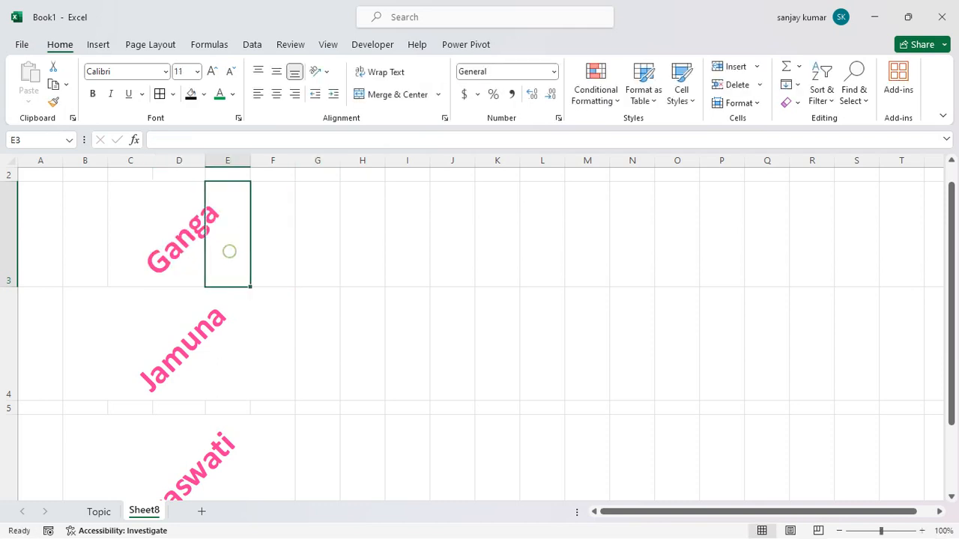
click(192, 250)
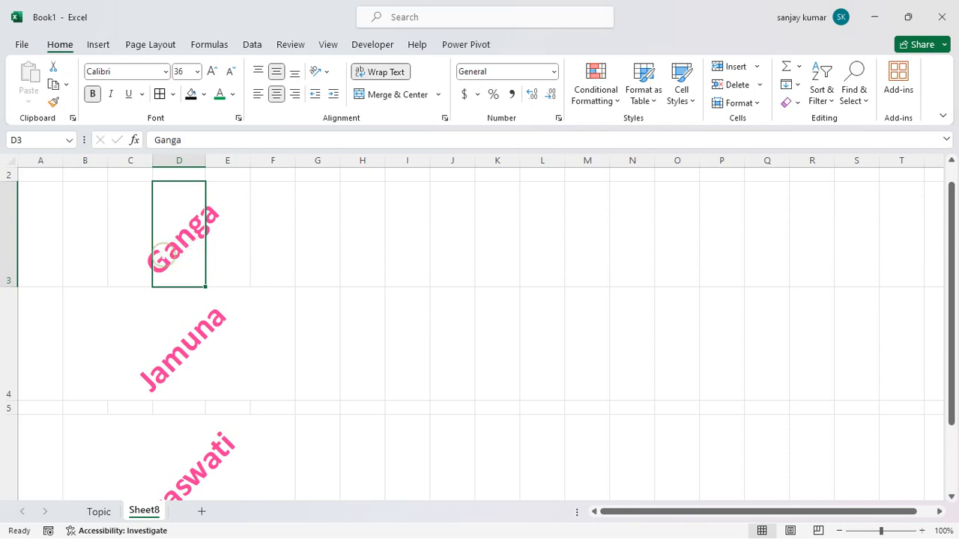
click(379, 71)
click(210, 334)
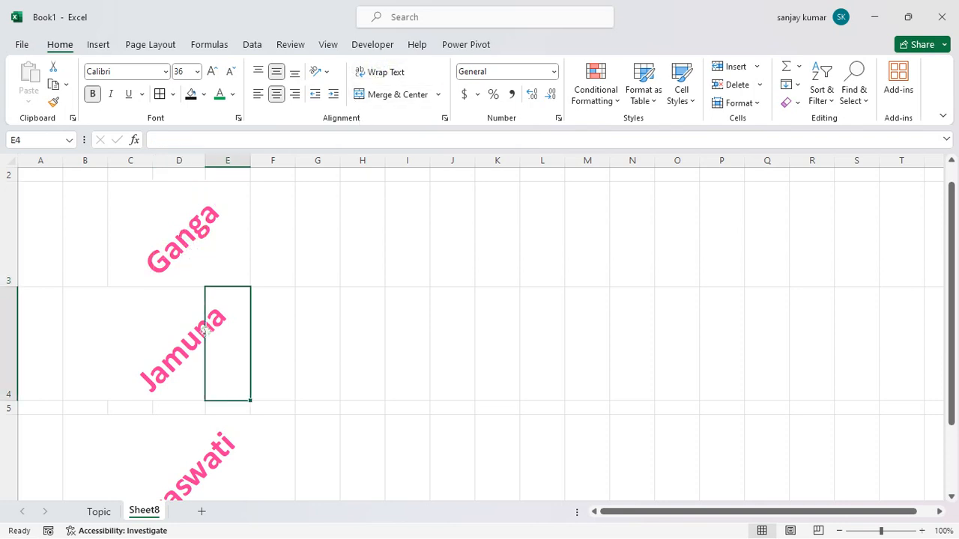
Examine the angled words Jamuna in D4 and Saraswati in D6, opening the cells for editing to compare their horizontal form
click(173, 346)
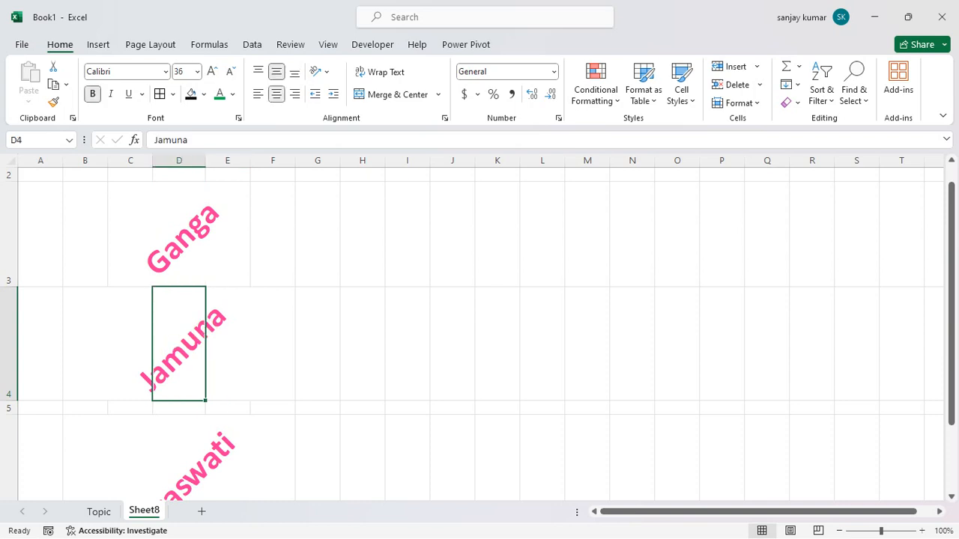
double_click(183, 355)
click(252, 359)
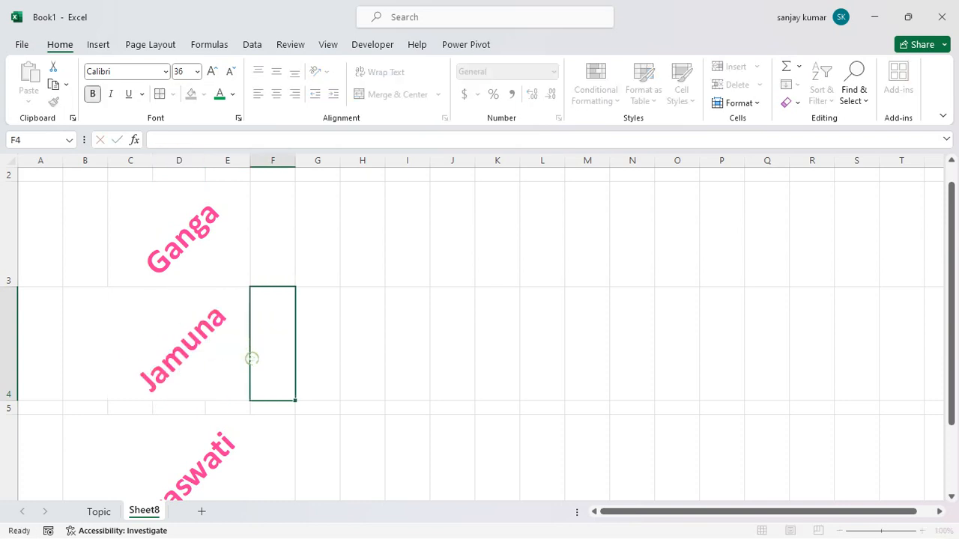
click(210, 451)
click(208, 450)
click(194, 378)
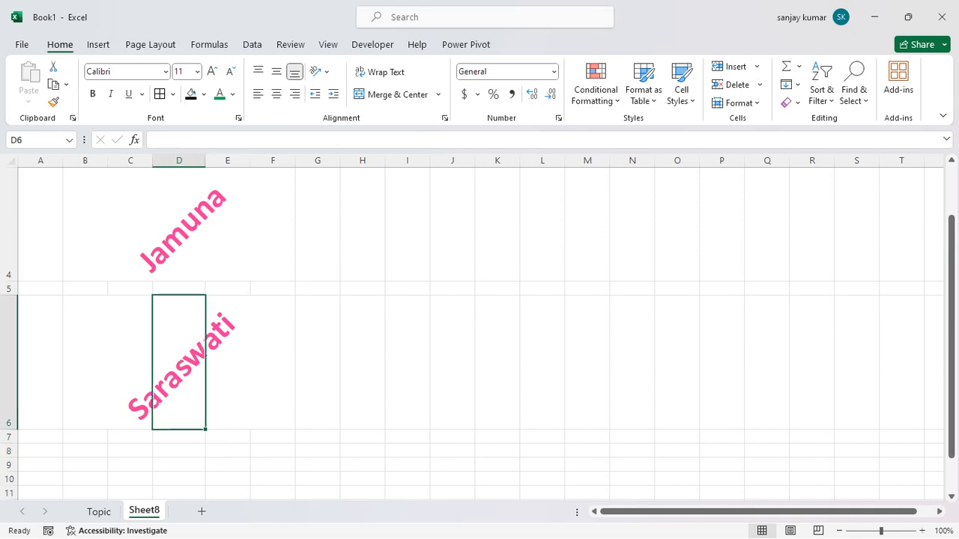
double_click(182, 379)
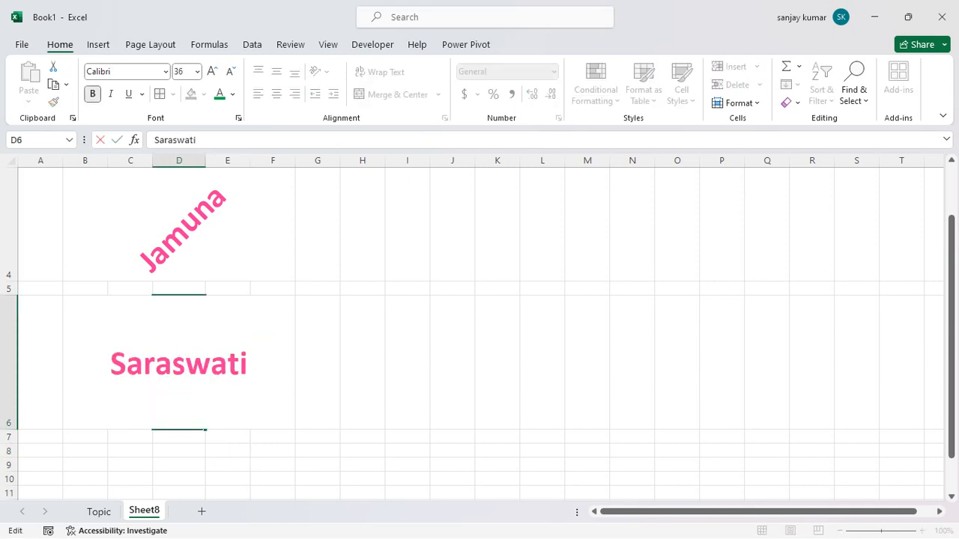
click(272, 288)
click(260, 257)
key(Up)
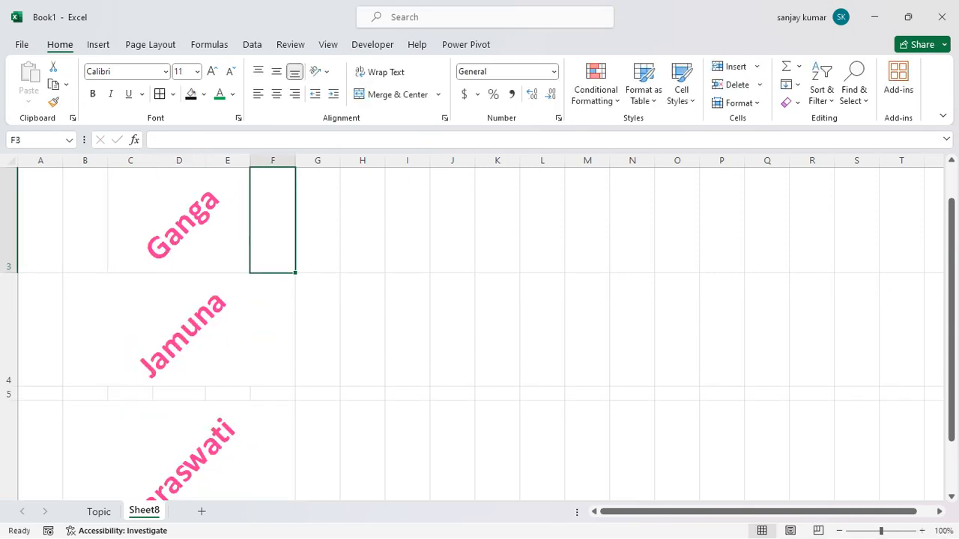
key(Up)
key(Up)
key(Down)
key(Down)
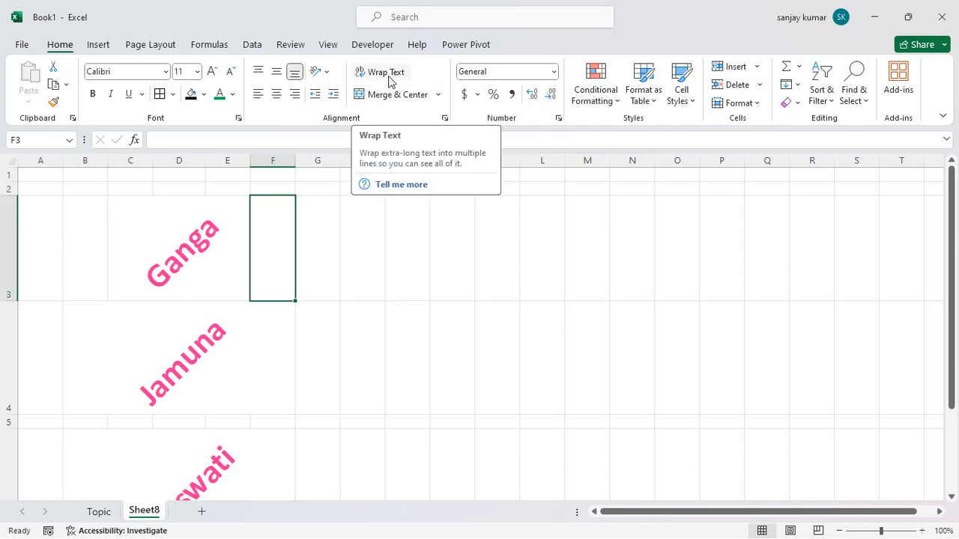
key(Left)
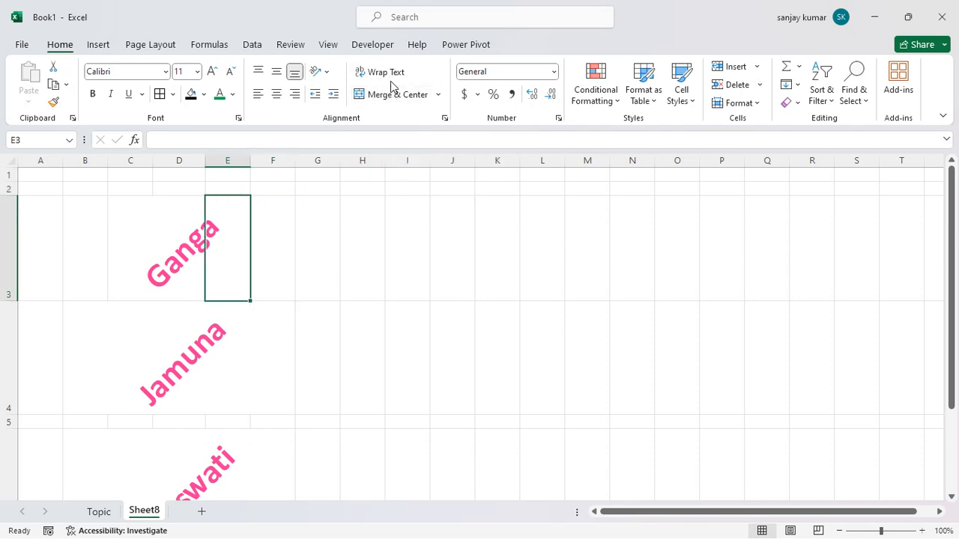
Enter the long filler string asdfalksdjflkasjdf;lkajsd;lfkjas;lkdfj;alksdjf;aklskdjf;lkdasjdf;lkasjf in cell G3
click(316, 283)
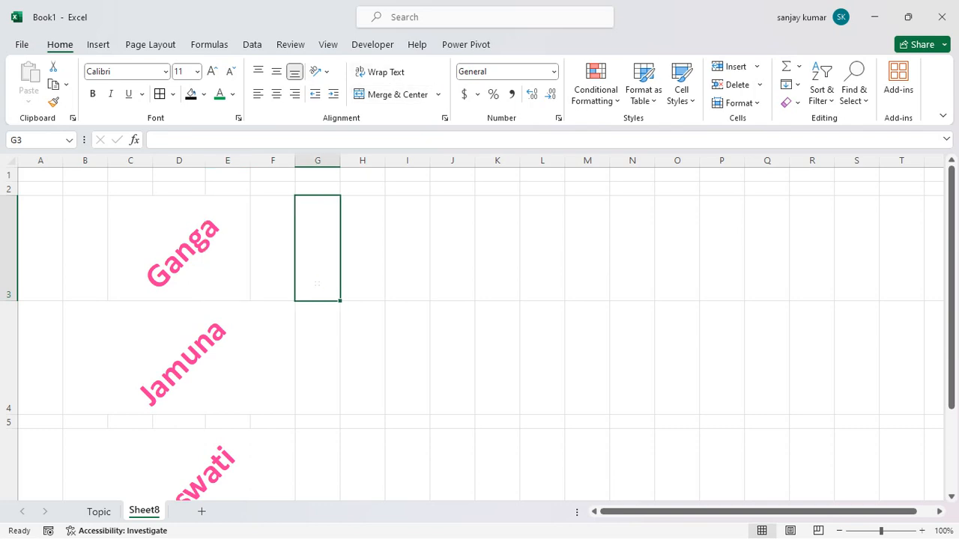
text(asdfalksdjflkasjdf;lkajsd;lfkja)
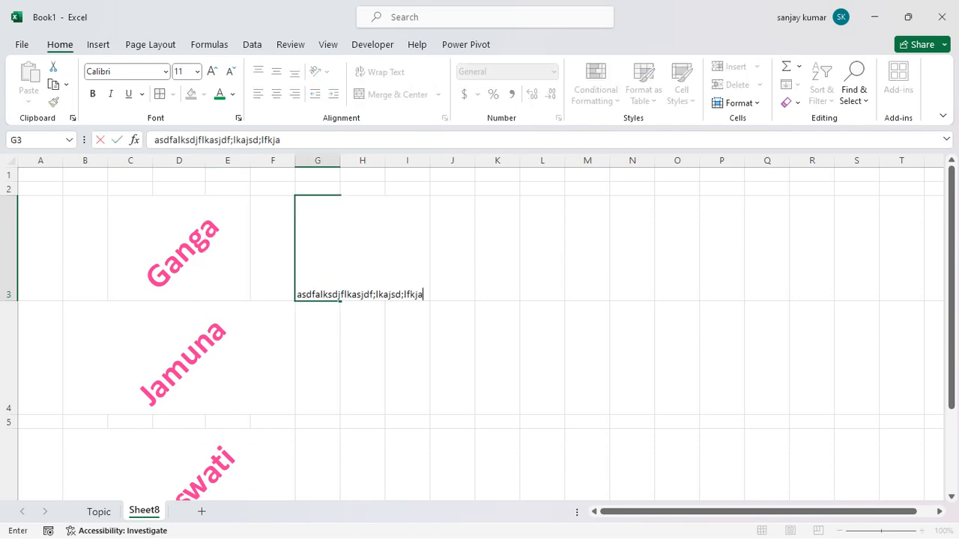
text(s;lkdfj;alksdjf;aklskdjf;lkdasjdf;lkasjf)
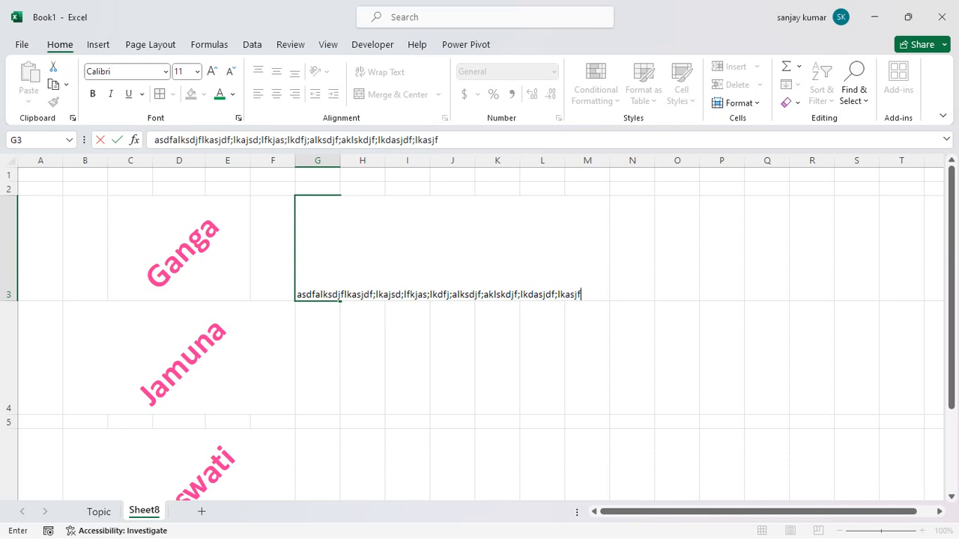
key(Return)
Middle-align the long filler text in G3 vertically and turn on Wrap Text for it
click(319, 283)
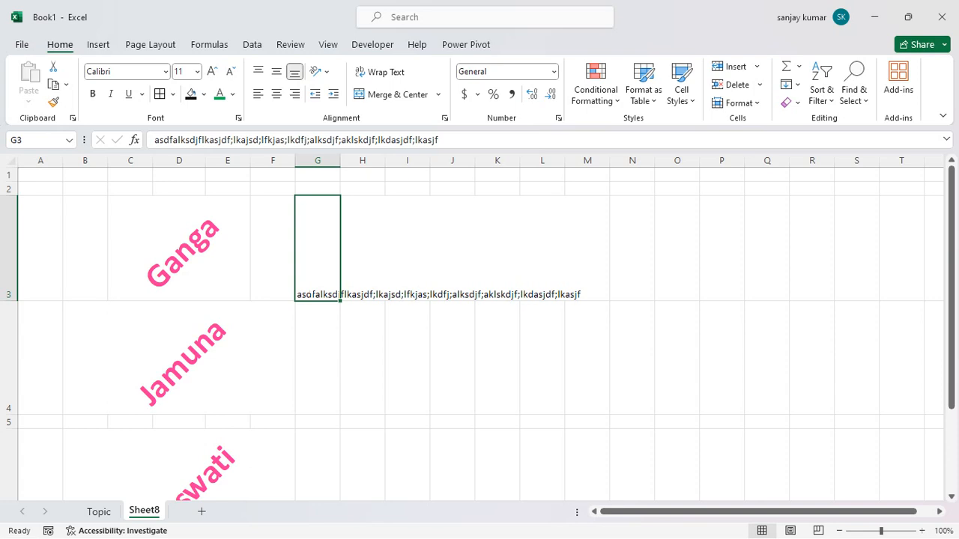
click(277, 75)
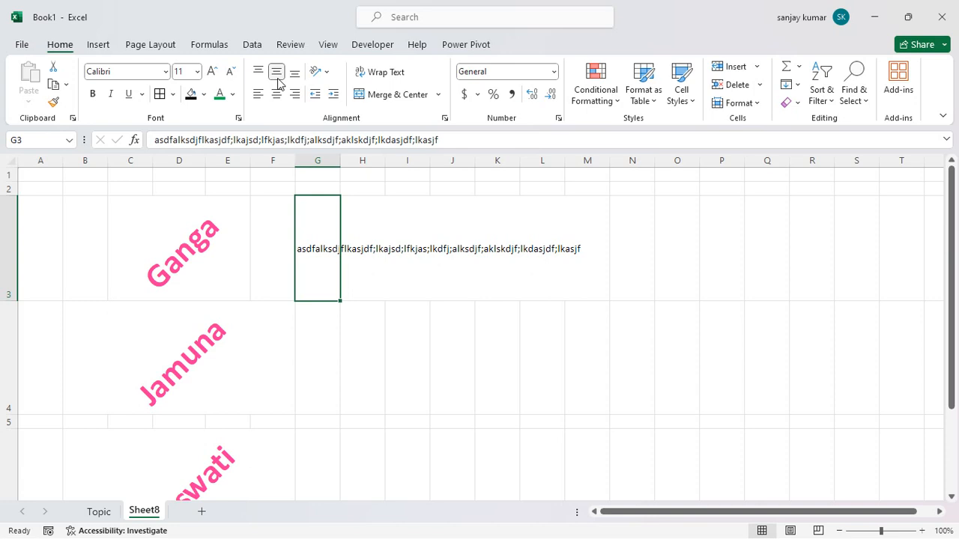
click(392, 72)
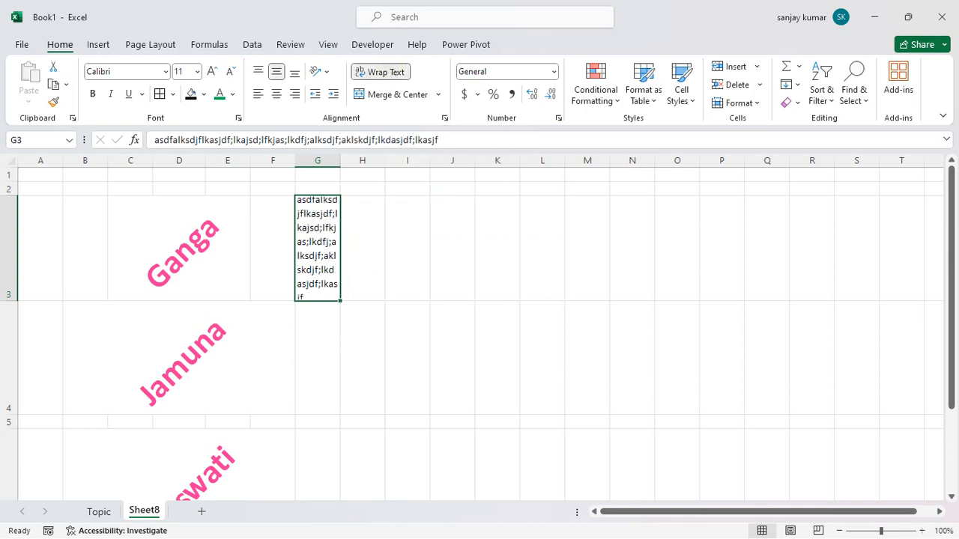
Widen column G to about three times its width so the wrapped text in G3 fits on three lines
click(372, 259)
drag(340, 160, 438, 161)
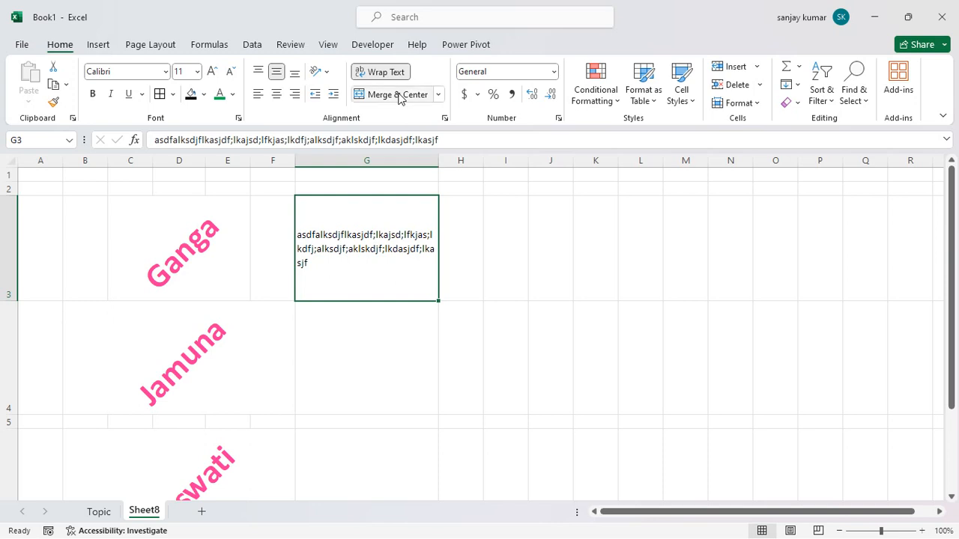
click(472, 235)
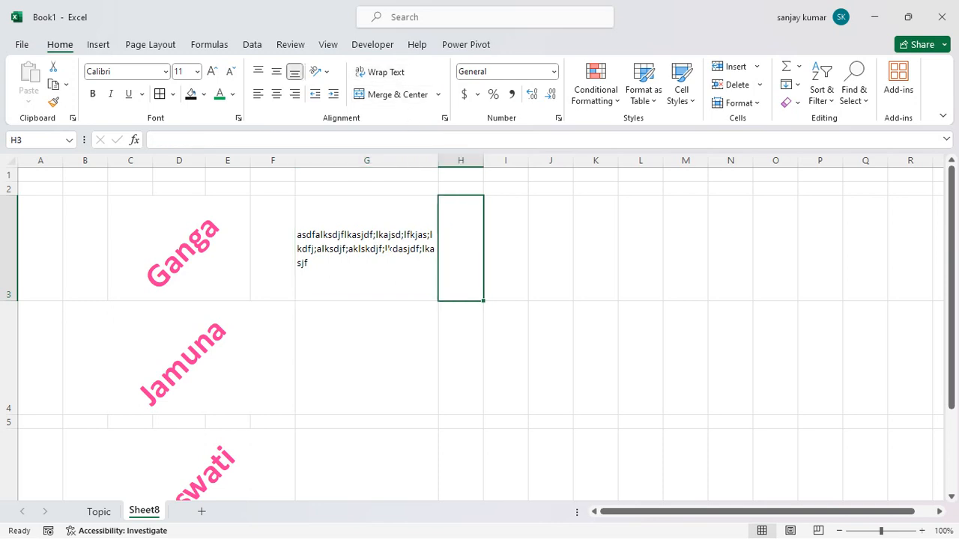
click(389, 255)
drag(367, 357, 624, 353)
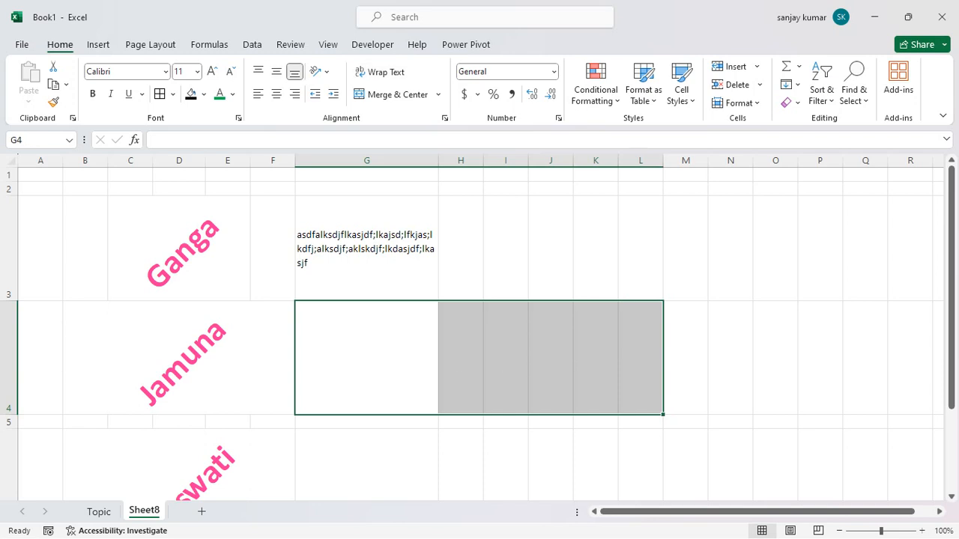
double_click(397, 376)
text(asdfalksdjflkasjdf;lkajsd;lfkjas;lkdfj;alksdjf;aklskdjf;lkdasjdf;lkasjf)
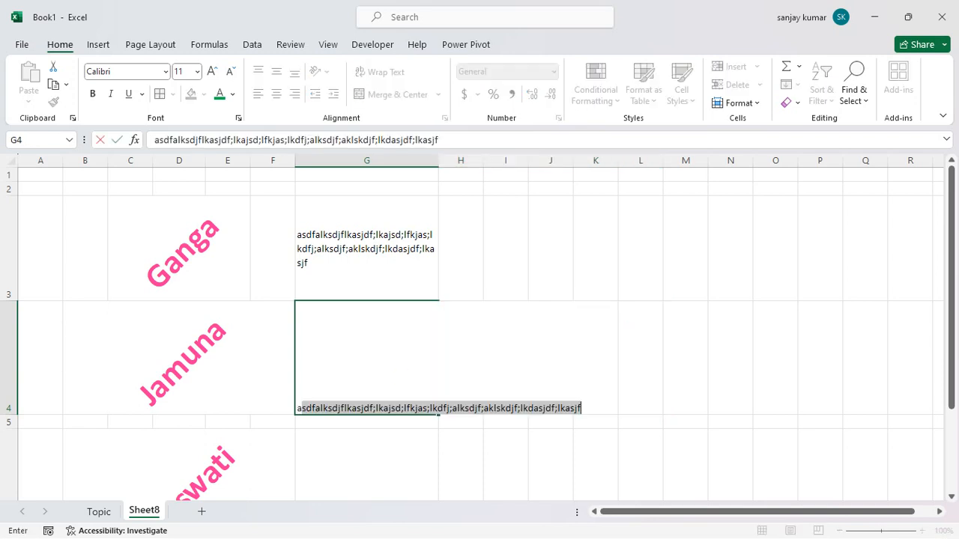
key(Return)
key(Up)
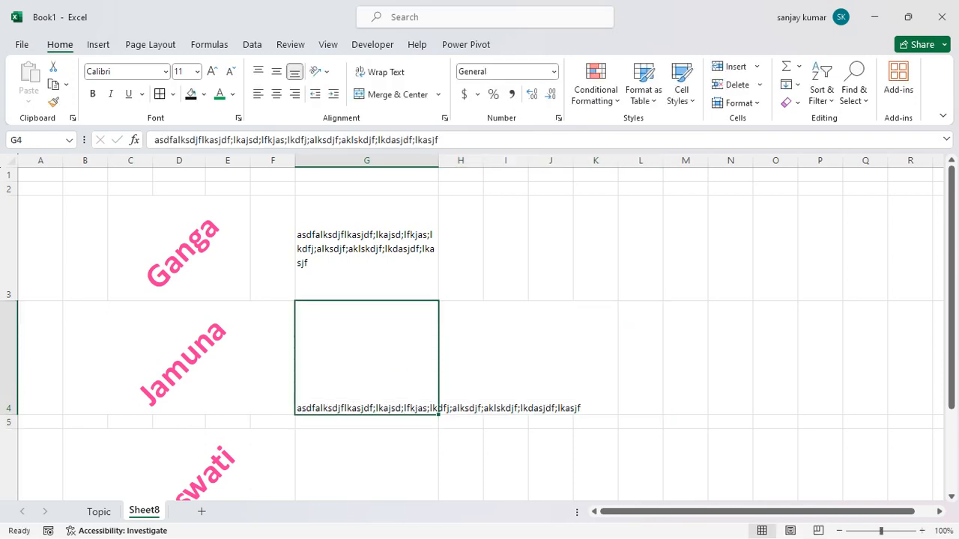
Enter EXCel in G4 and centre it both vertically and horizontally in the cell
text(EXCel)
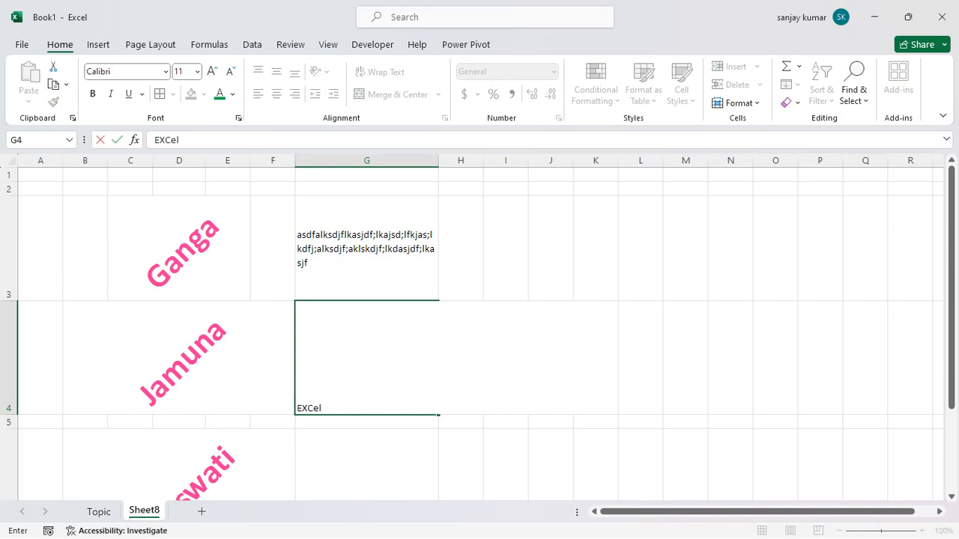
key(ctrl+Return)
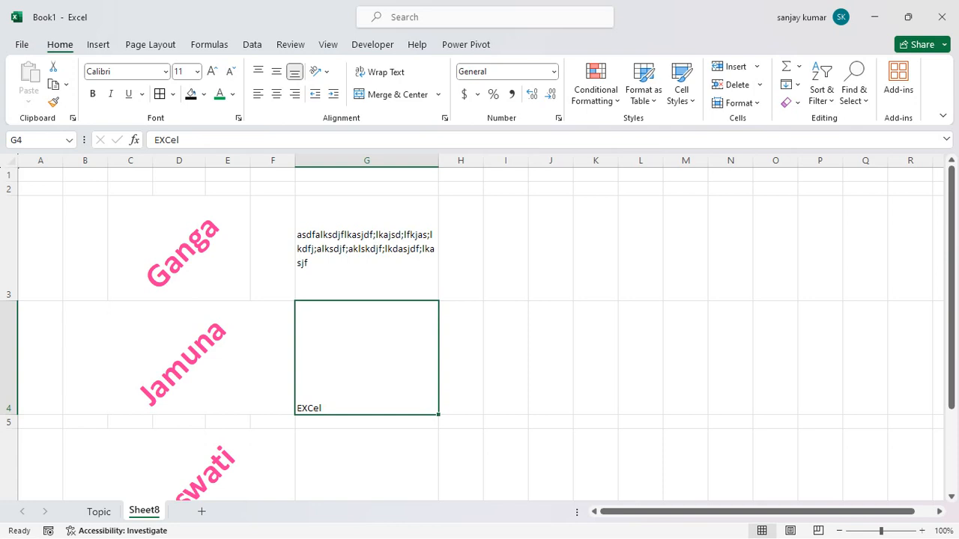
click(276, 72)
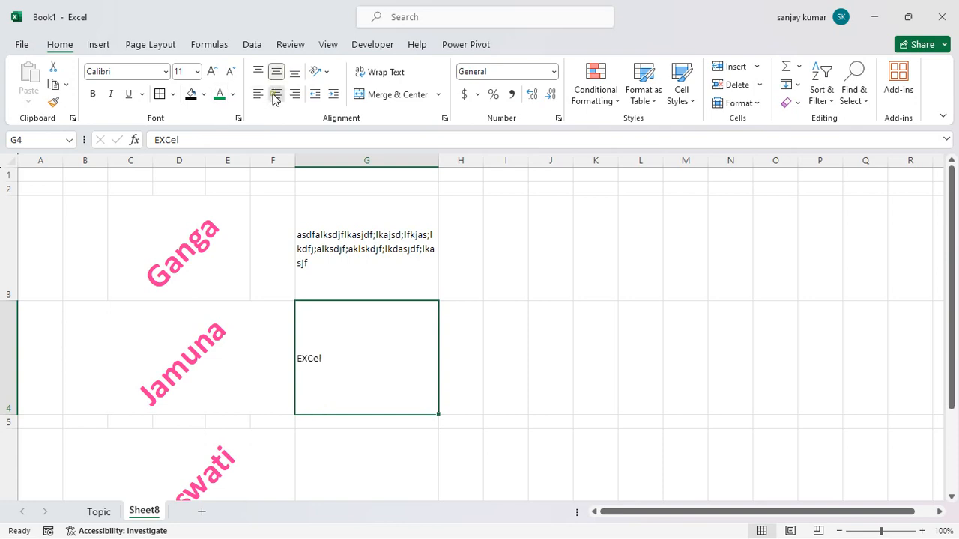
click(276, 95)
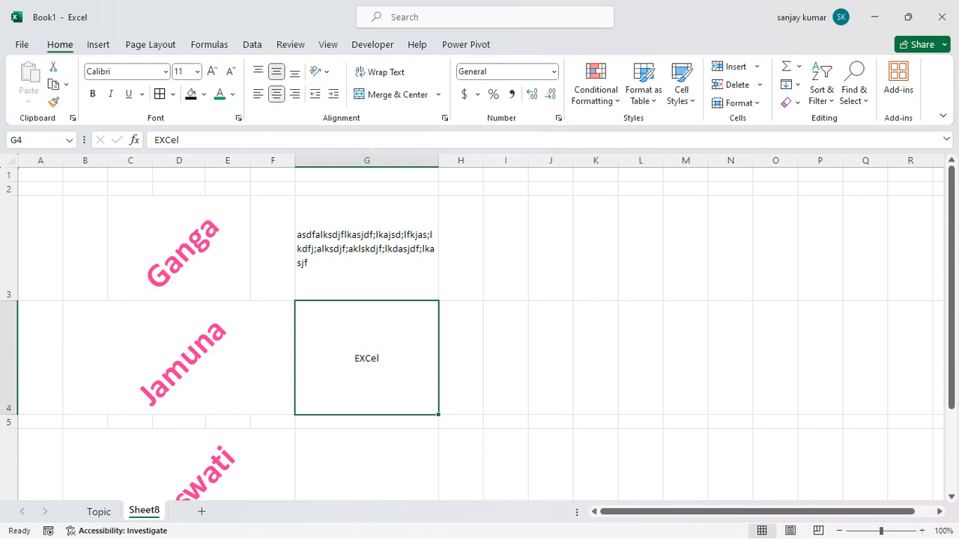
Increase the font size of EXCel in G4 to 48
click(213, 71)
click(213, 72)
click(213, 72)
click(212, 72)
click(214, 71)
click(213, 72)
click(214, 73)
click(214, 73)
click(214, 72)
click(214, 72)
click(214, 72)
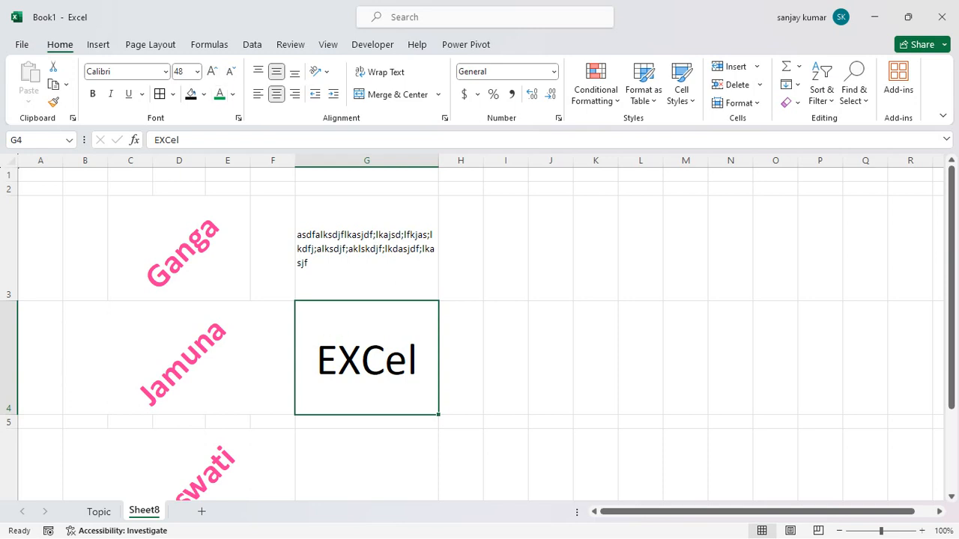
Copy the EXCel cell G4 and paste it into H4, I4 and J4
key(ctrl+c)
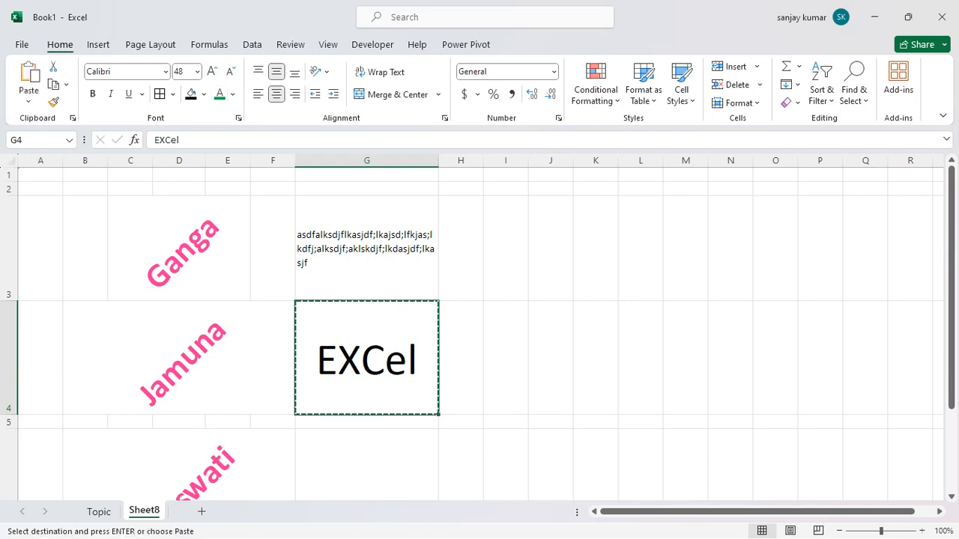
key(Right)
key(ctrl+v)
key(Right)
key(ctrl+v)
key(Right)
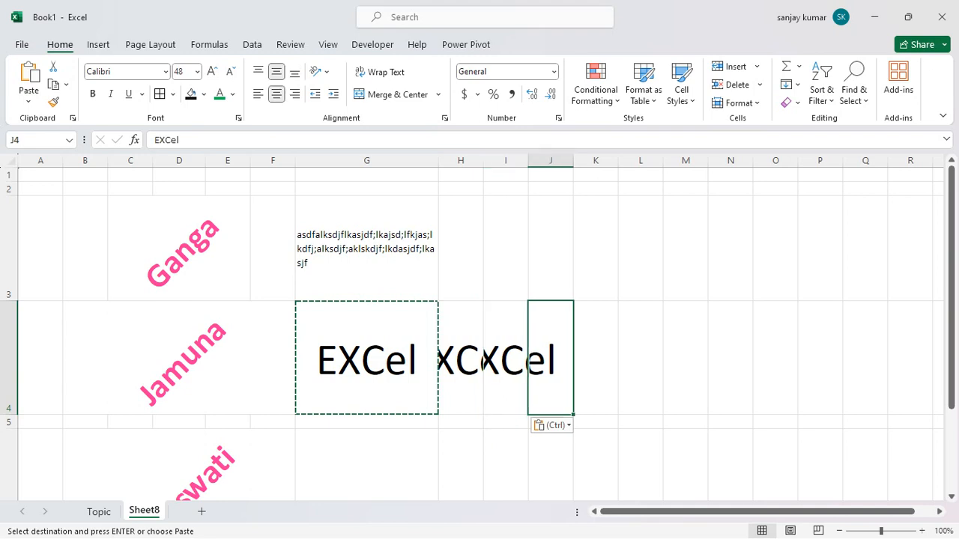
key(ctrl+v)
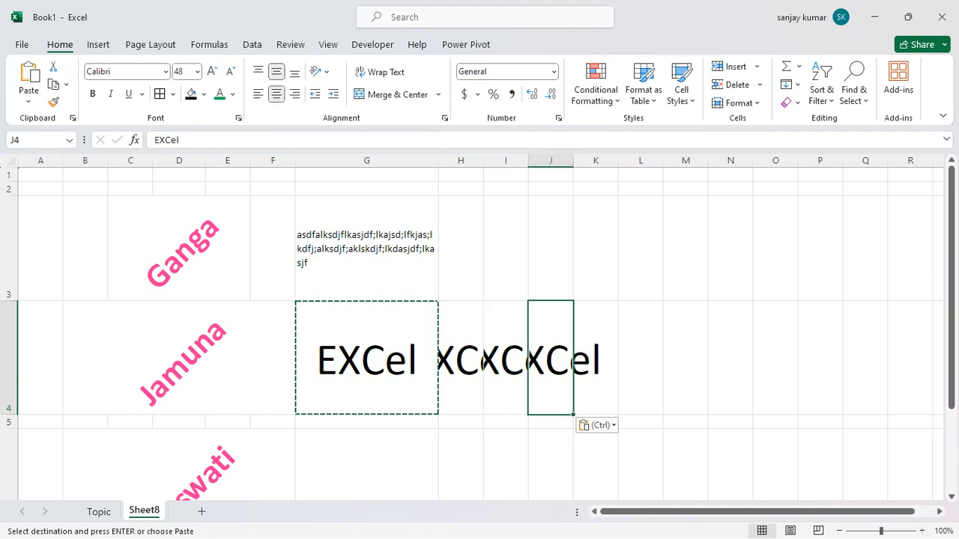
Apply All Borders to the range G4:J4
drag(352, 364, 558, 345)
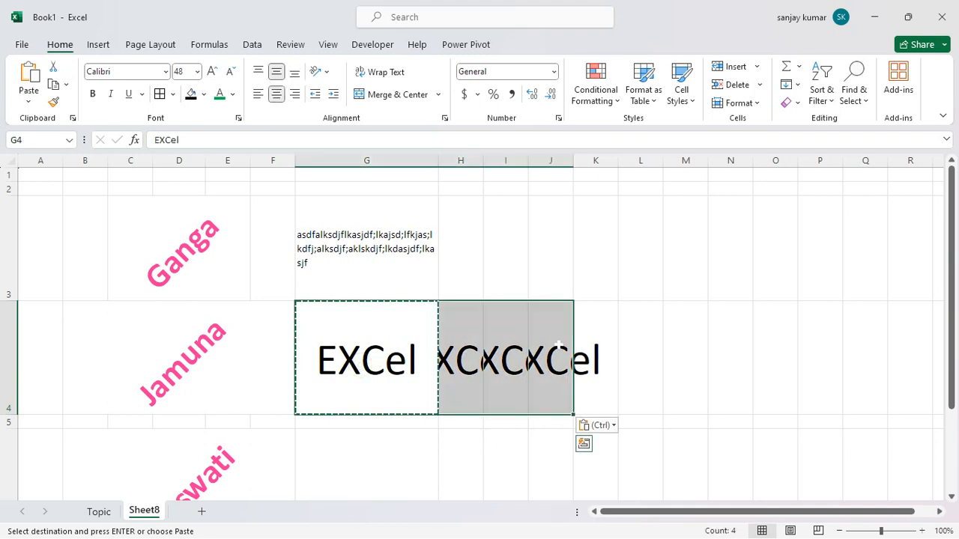
click(160, 95)
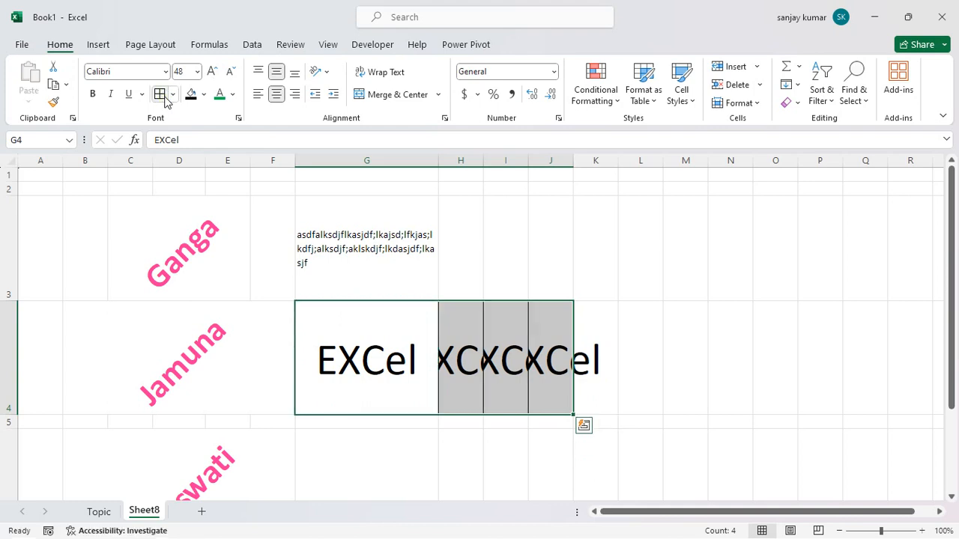
click(406, 333)
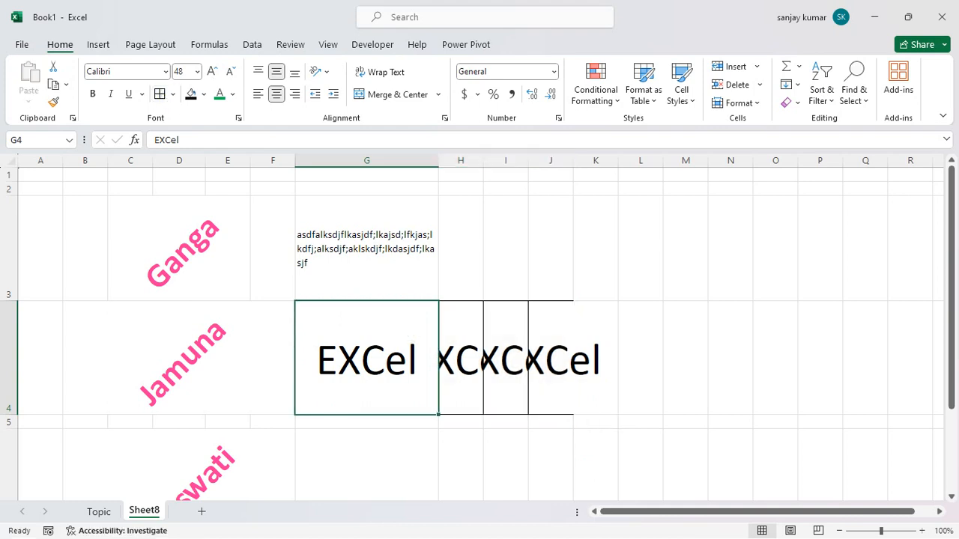
Merge and center the long wrapped text in G3 across the range G3:J3
click(330, 250)
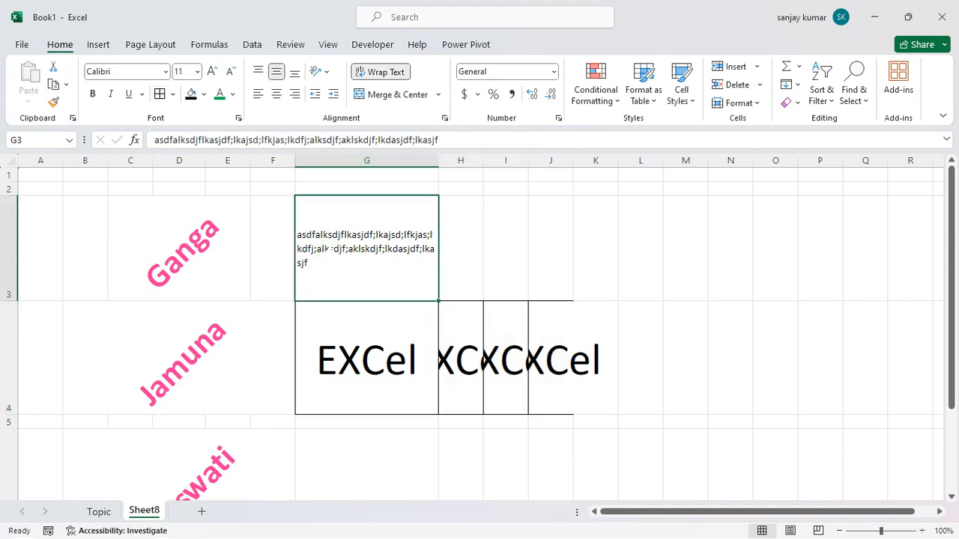
drag(330, 249, 544, 248)
click(392, 249)
drag(390, 238, 545, 245)
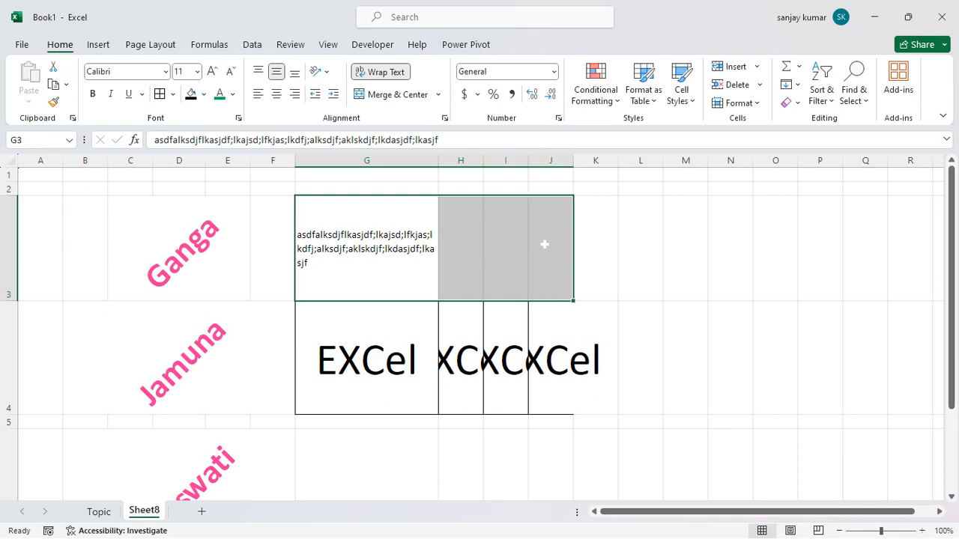
click(399, 96)
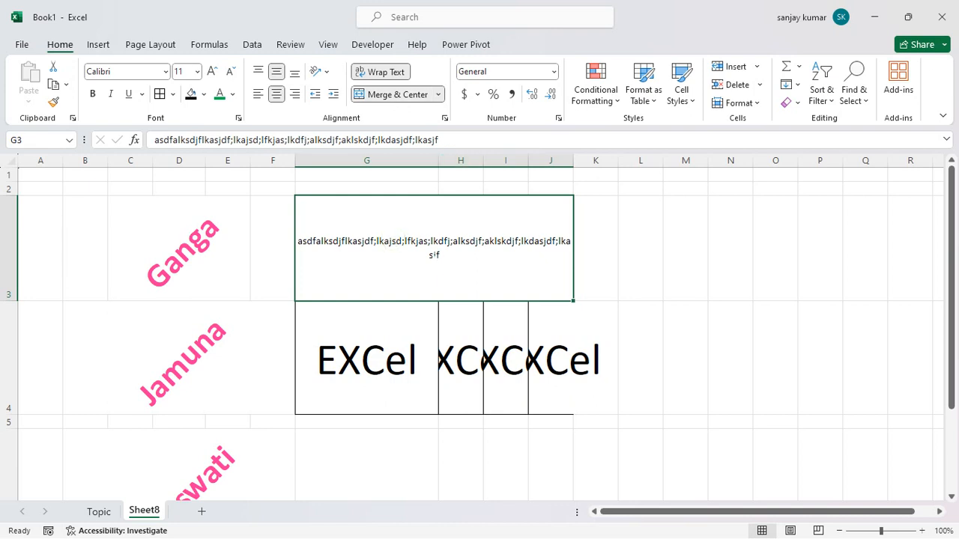
AutoFit column J to the width of its EXCel text
drag(433, 255, 517, 347)
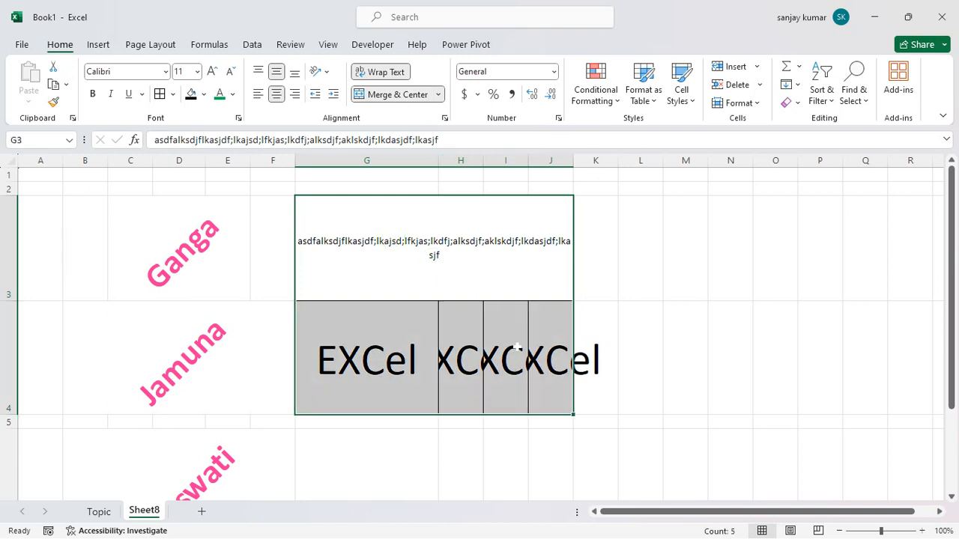
double_click(573, 160)
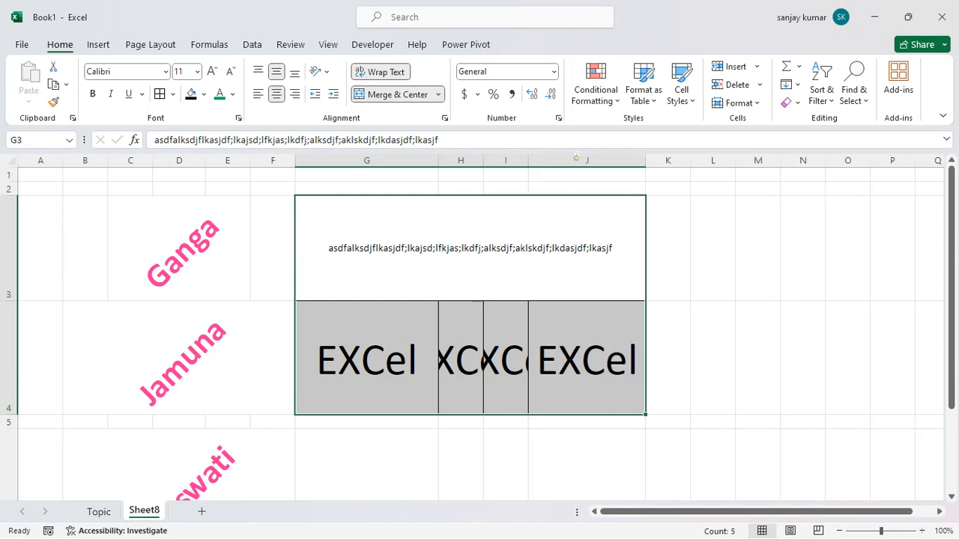
click(541, 364)
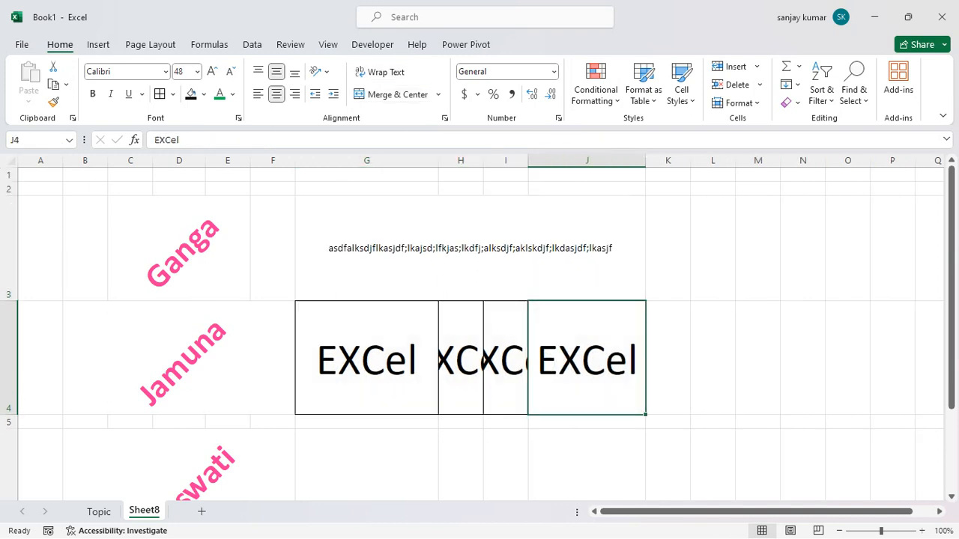
Apply All Borders to the range G3:J4, including the merged heading cell
click(353, 249)
drag(352, 249, 555, 370)
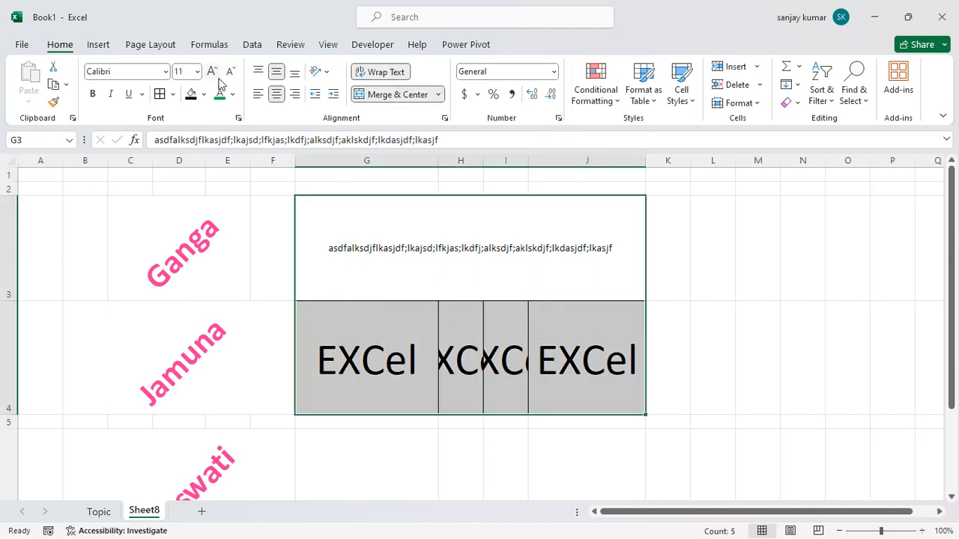
click(159, 93)
AutoFit columns I and H so their widths match the EXCel text in row 4
click(491, 310)
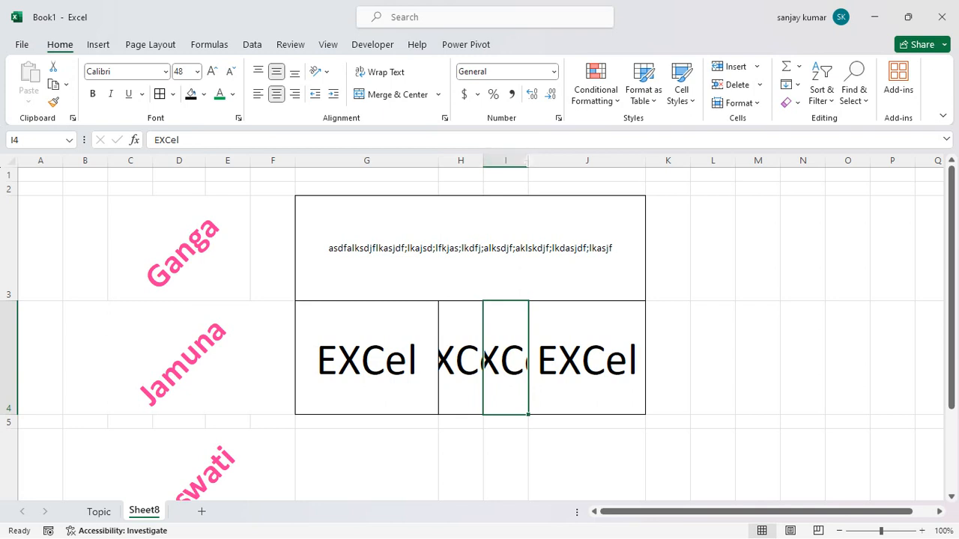
double_click(528, 160)
double_click(489, 160)
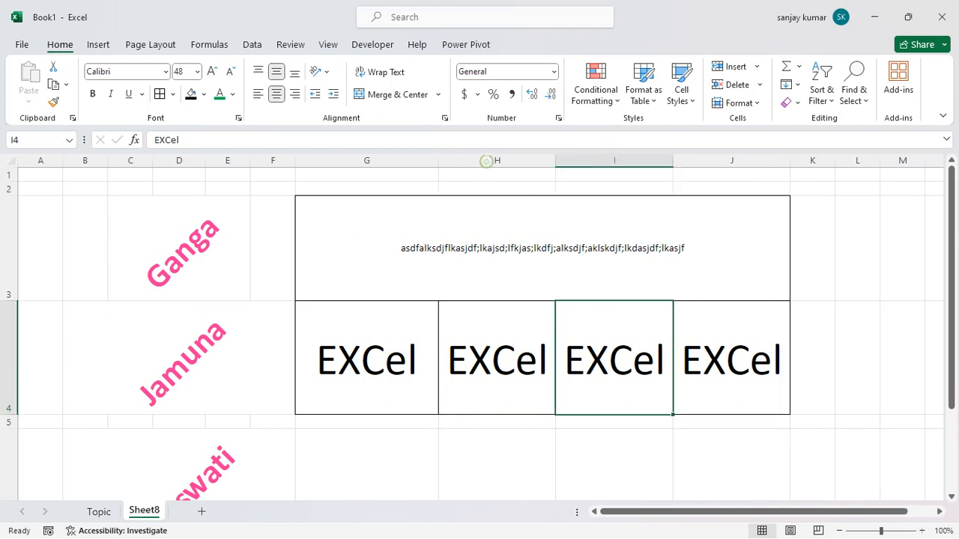
Increase the font size of the merged cell G3 to 22
click(427, 279)
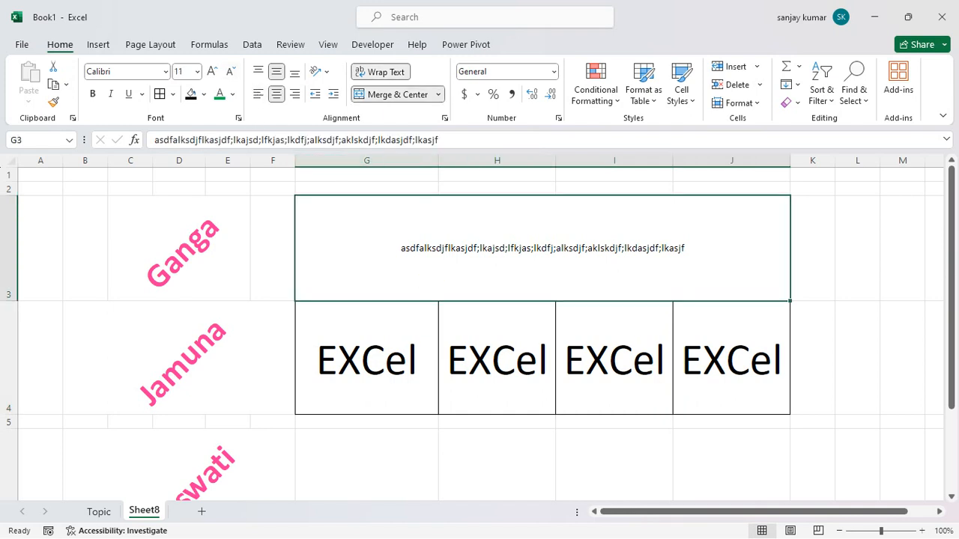
click(213, 71)
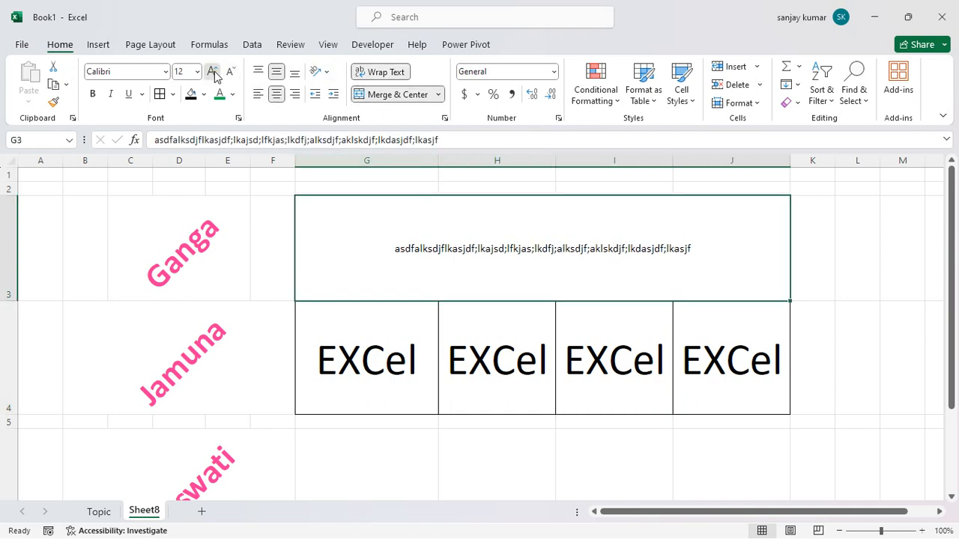
click(213, 71)
click(213, 71)
click(212, 71)
click(212, 72)
click(213, 71)
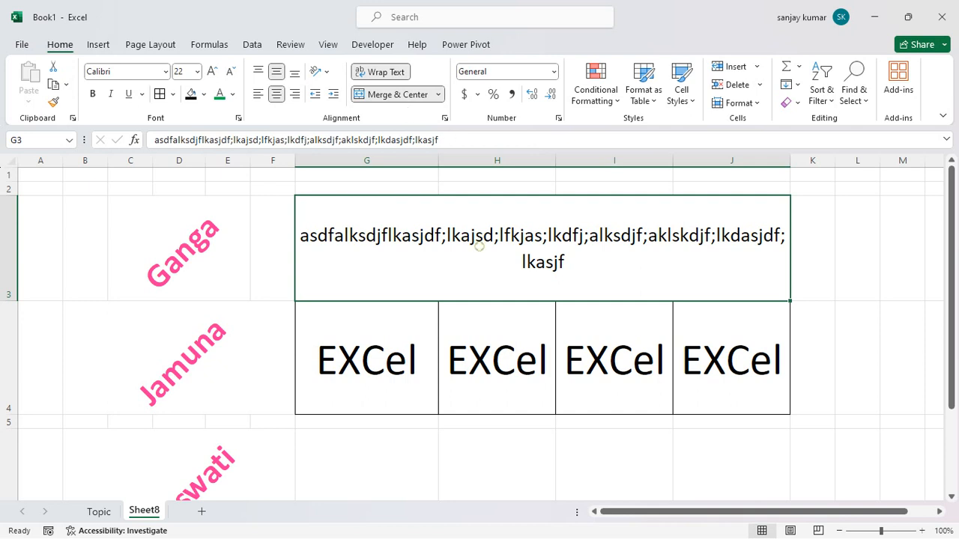
click(396, 254)
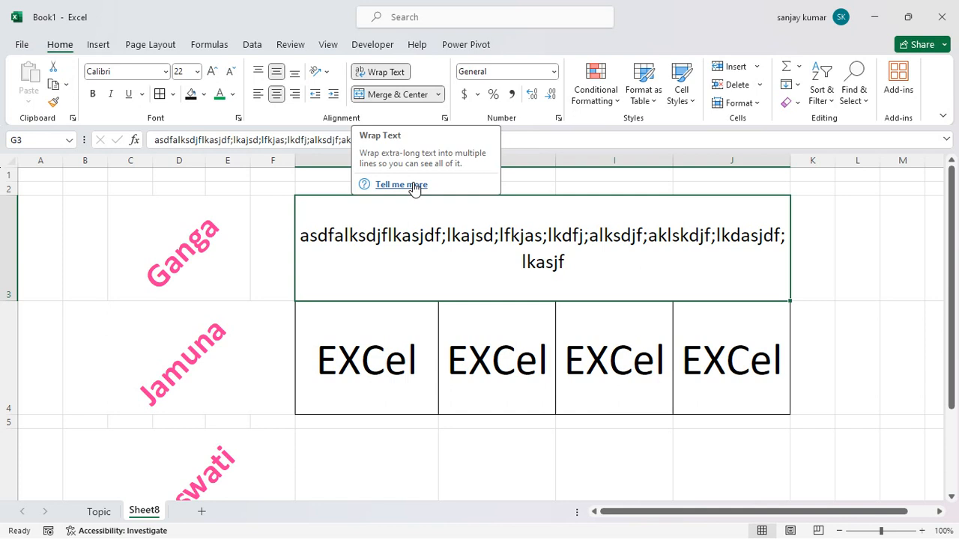
key(alt+Tab)
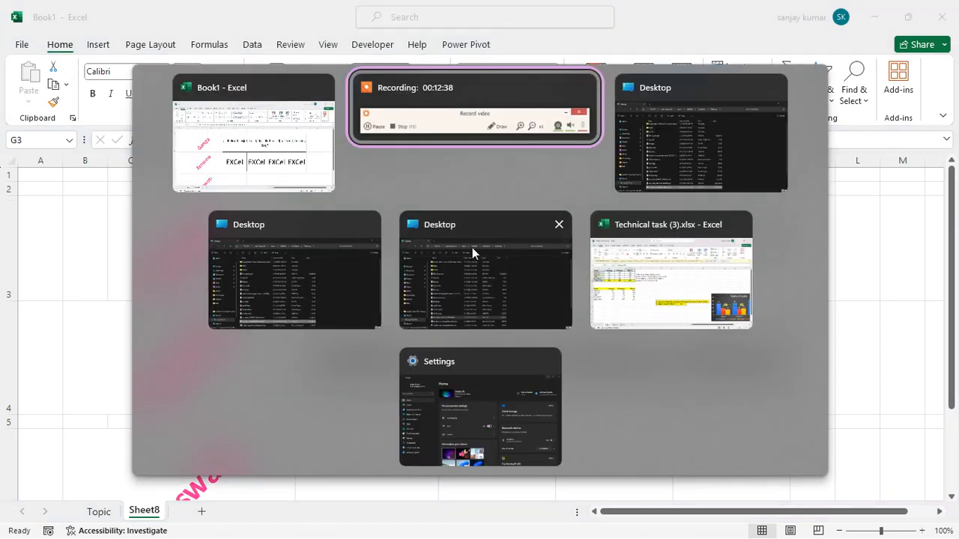